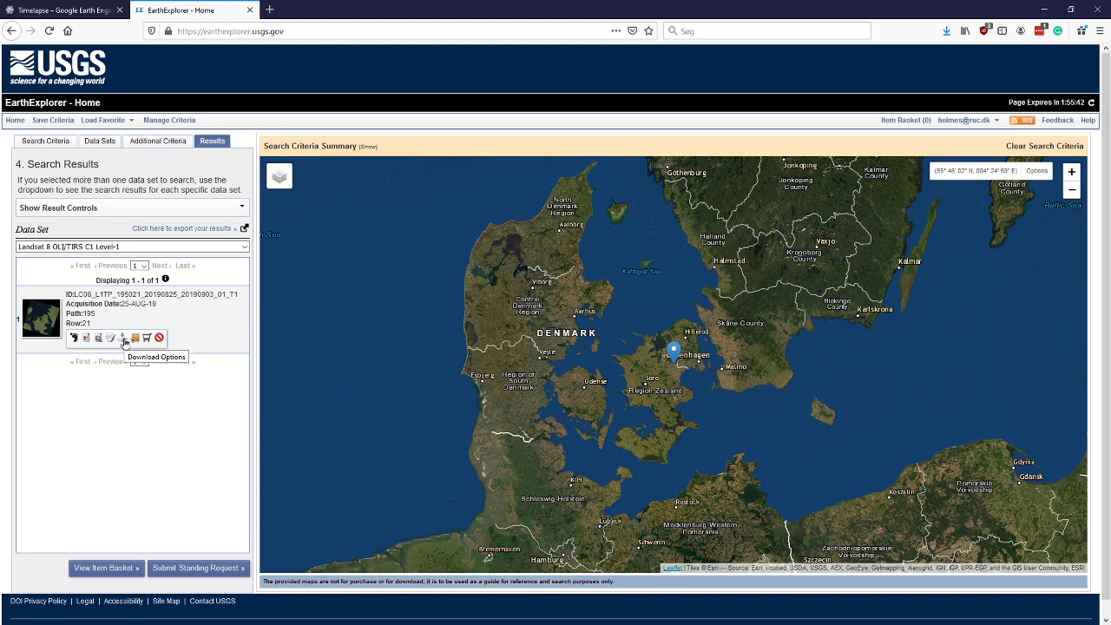
Review the Landsat 8 Copenhagen scene's download options in EarthExplorer, then switch to the empty QGIS project.
left_click(123, 338)
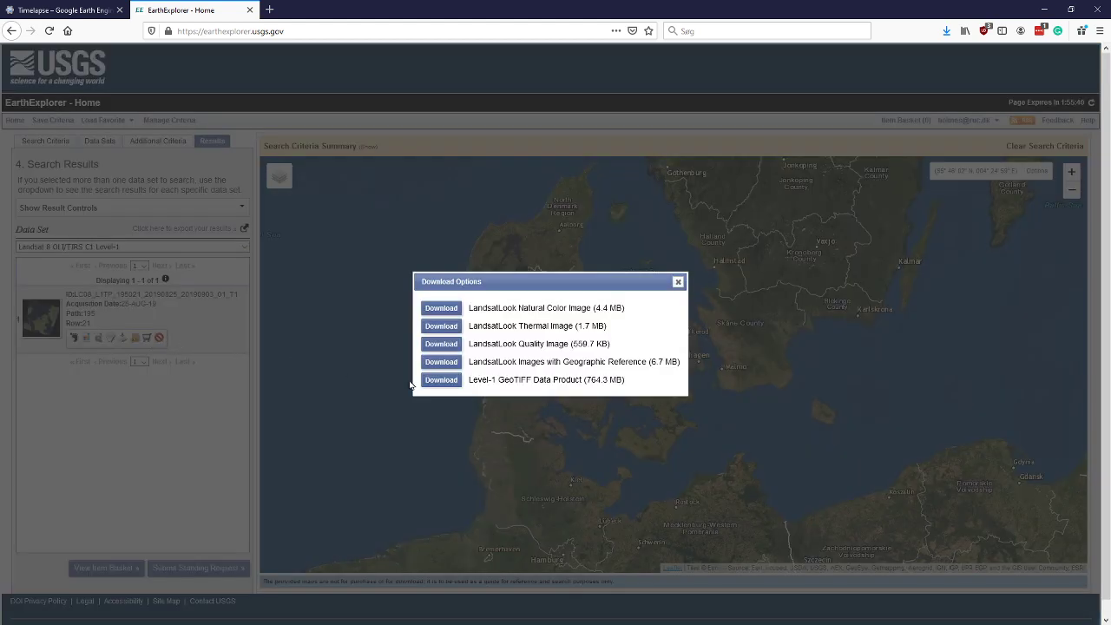
left_click(677, 282)
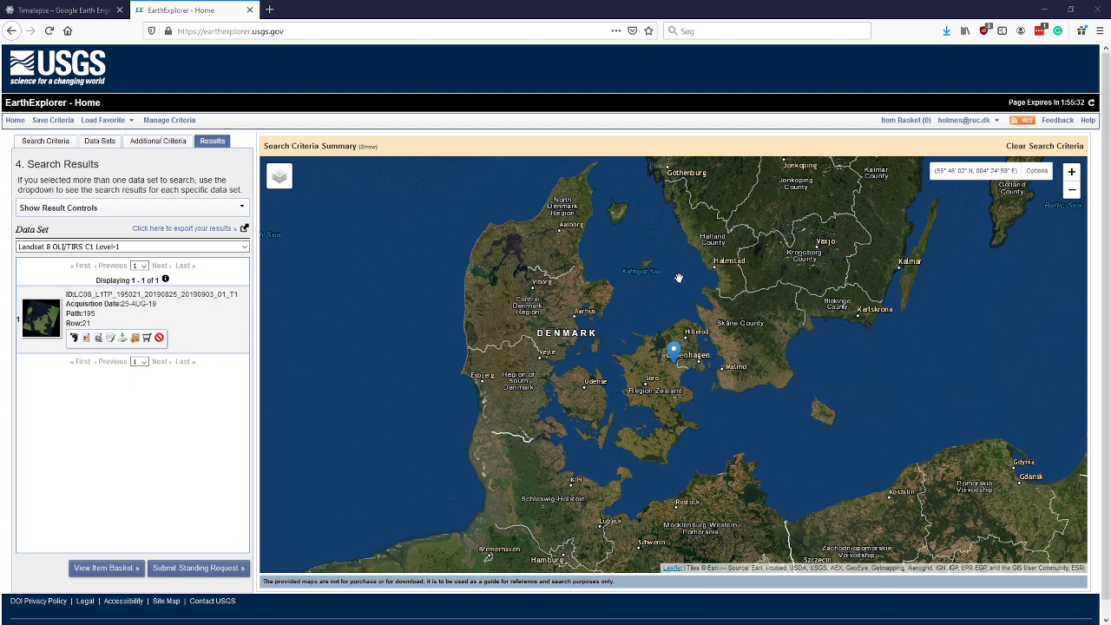
key("alt+Tab")
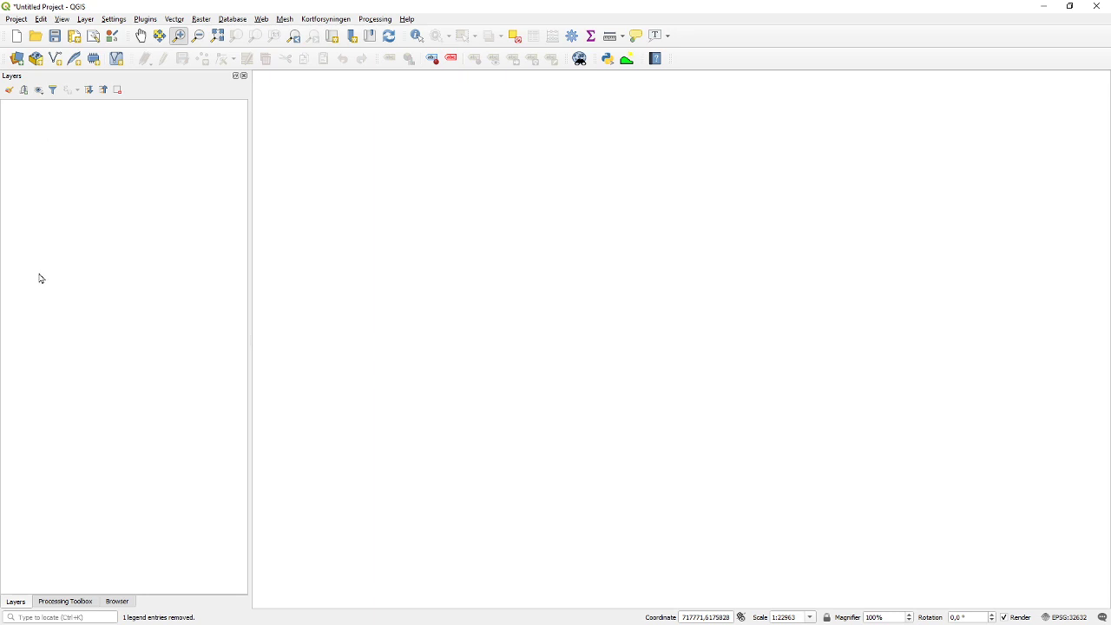
Show the Browser panel and expand the LC08_L1TP_195021_20190825_20190903_01_T1 scene folder under D:\Data.
left_click(122, 600)
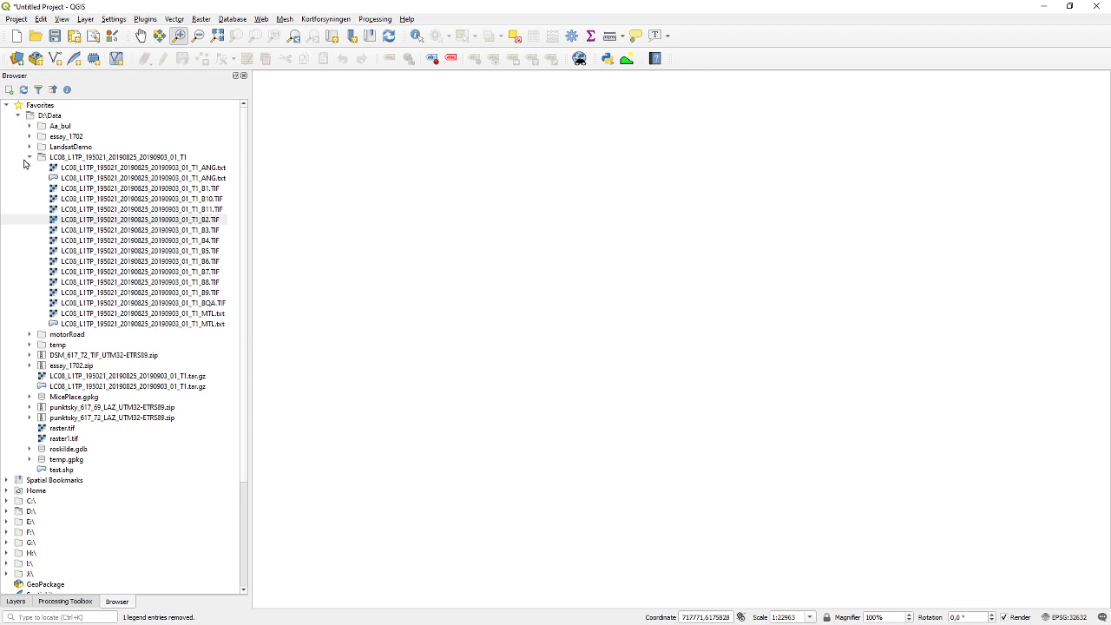
left_click(77, 160)
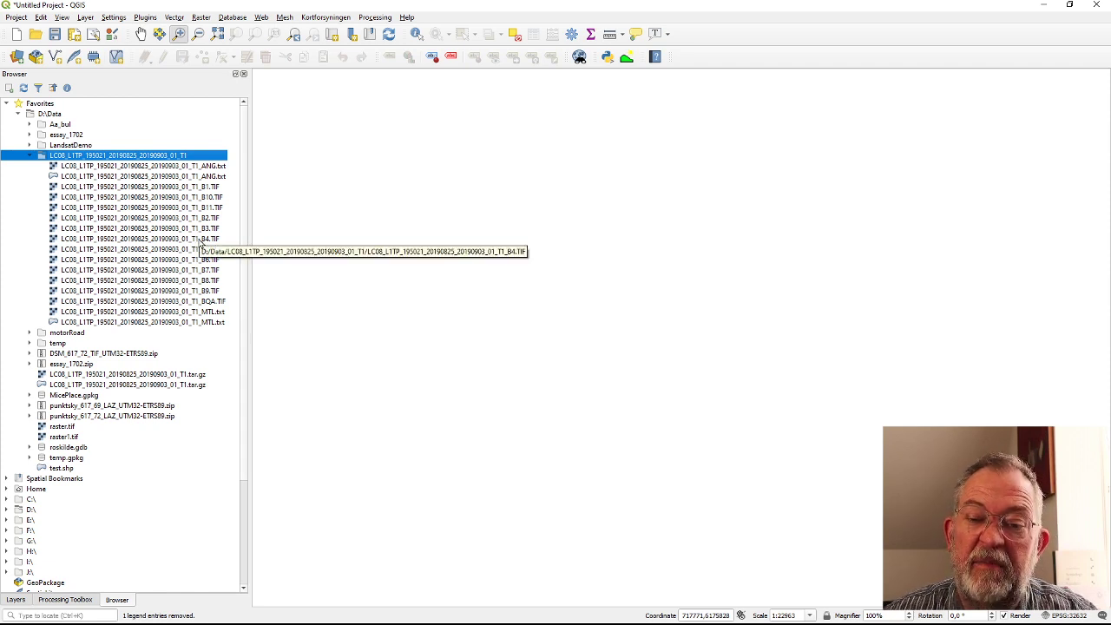
Add B4.TIF to the map as a grayscale raster layer and zoom in on the island's centre.
left_click(199, 240)
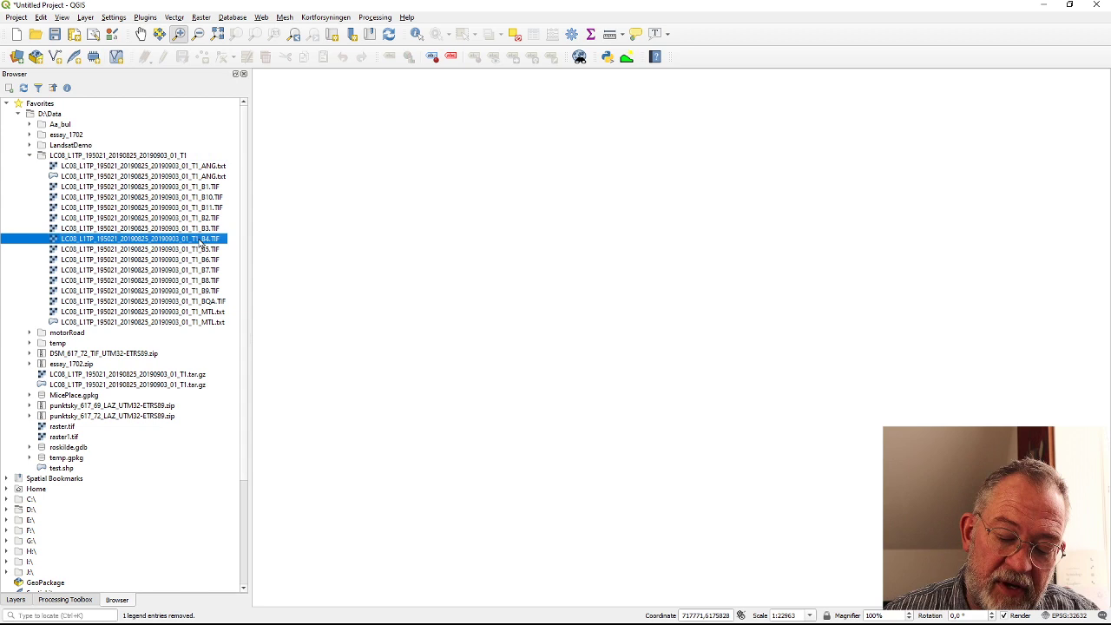
left_click_drag(199, 240, 476, 227)
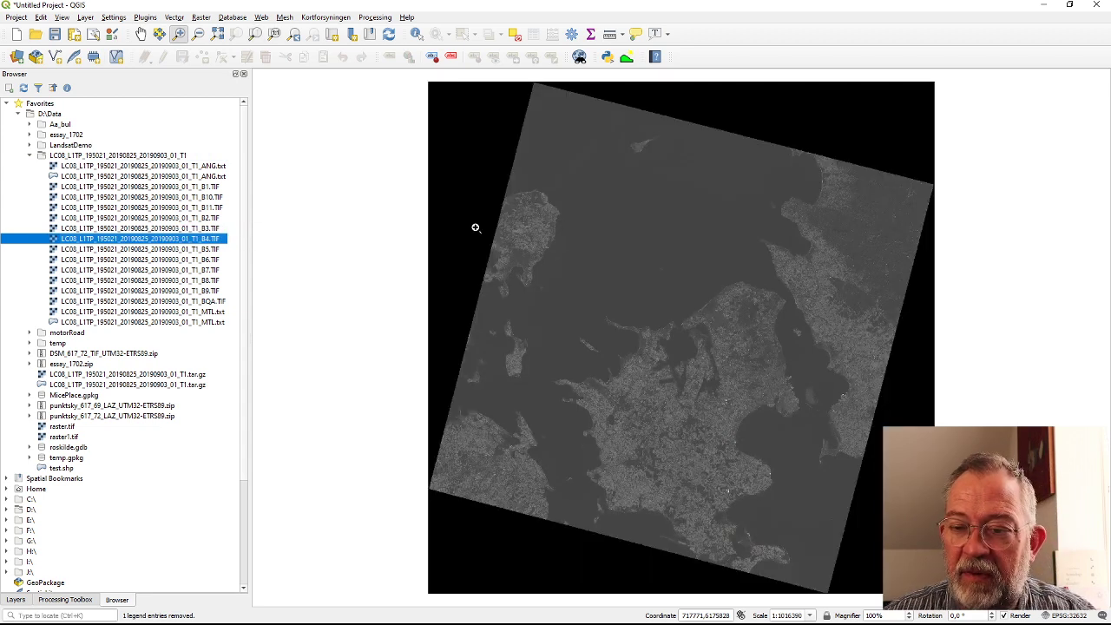
left_click(26, 603)
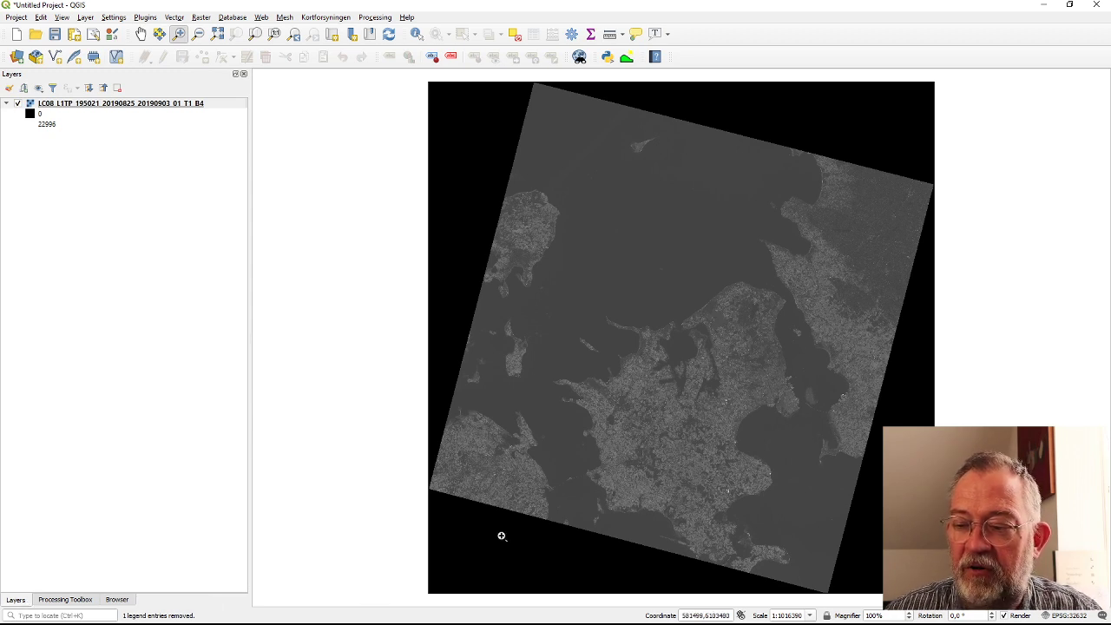
left_click_drag(689, 367, 782, 446)
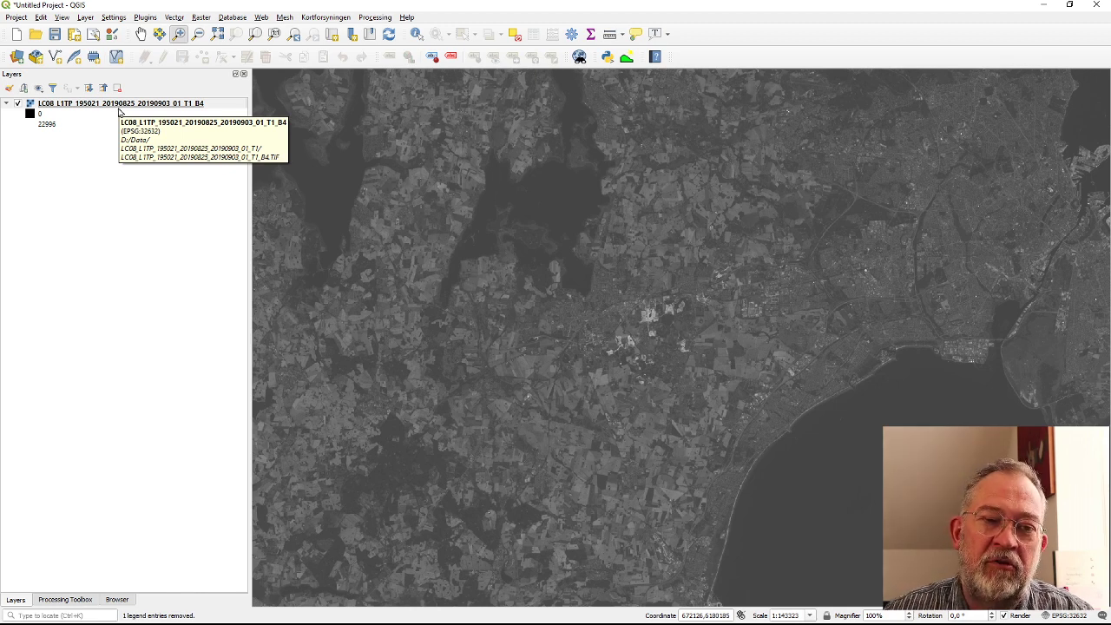
Stretch band 4 with a 1,0–99,0 % cumulative count cut computed from the updated canvas extent.
right_click(119, 110)
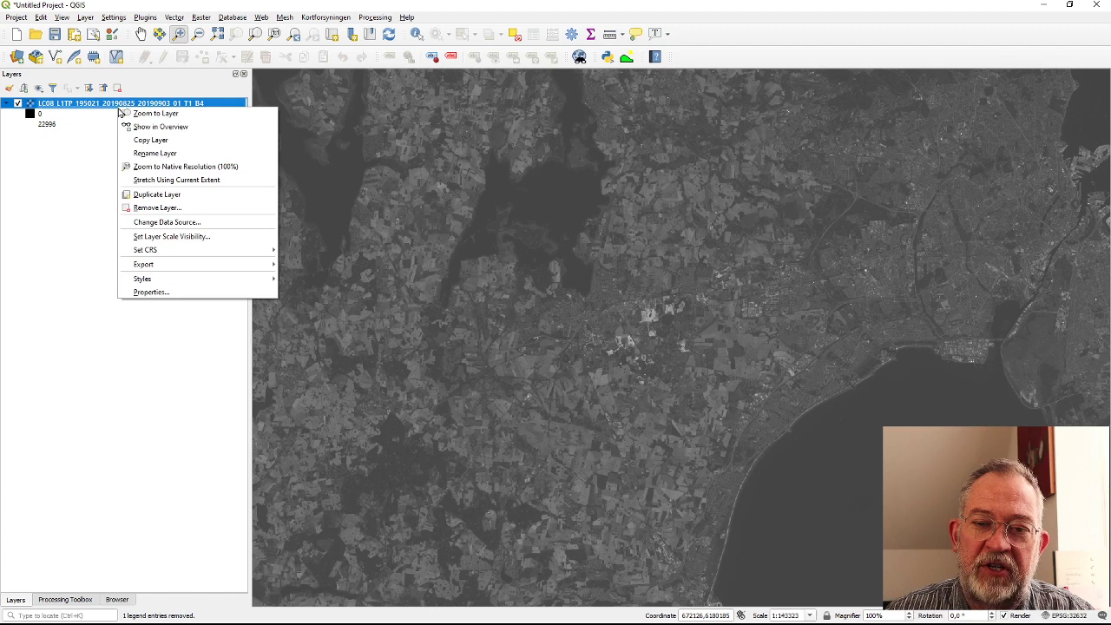
left_click(151, 292)
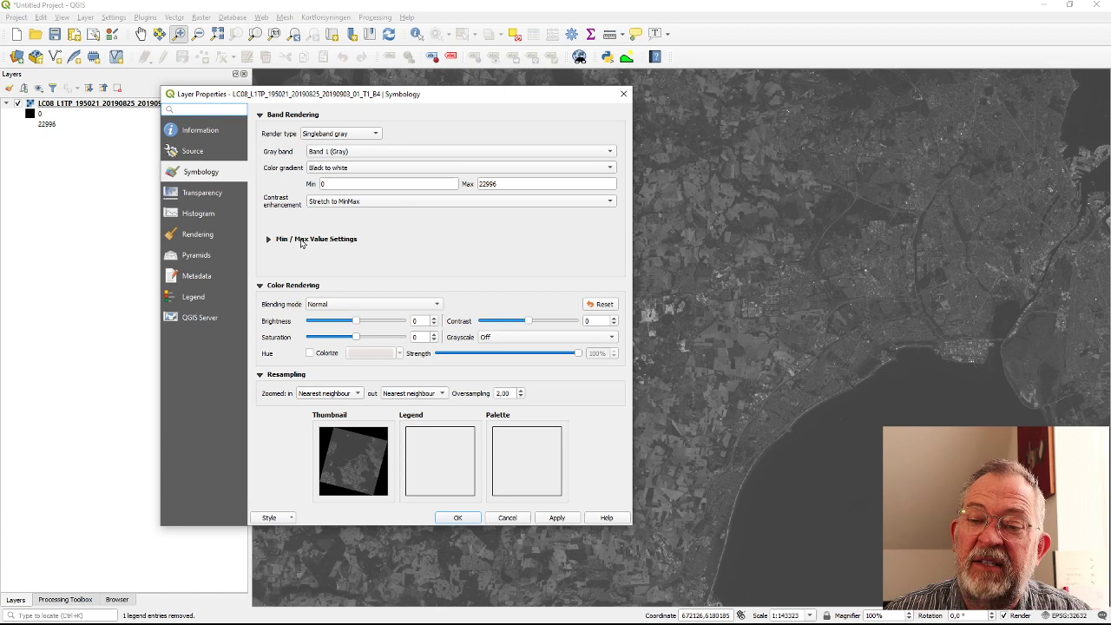
left_click(270, 240)
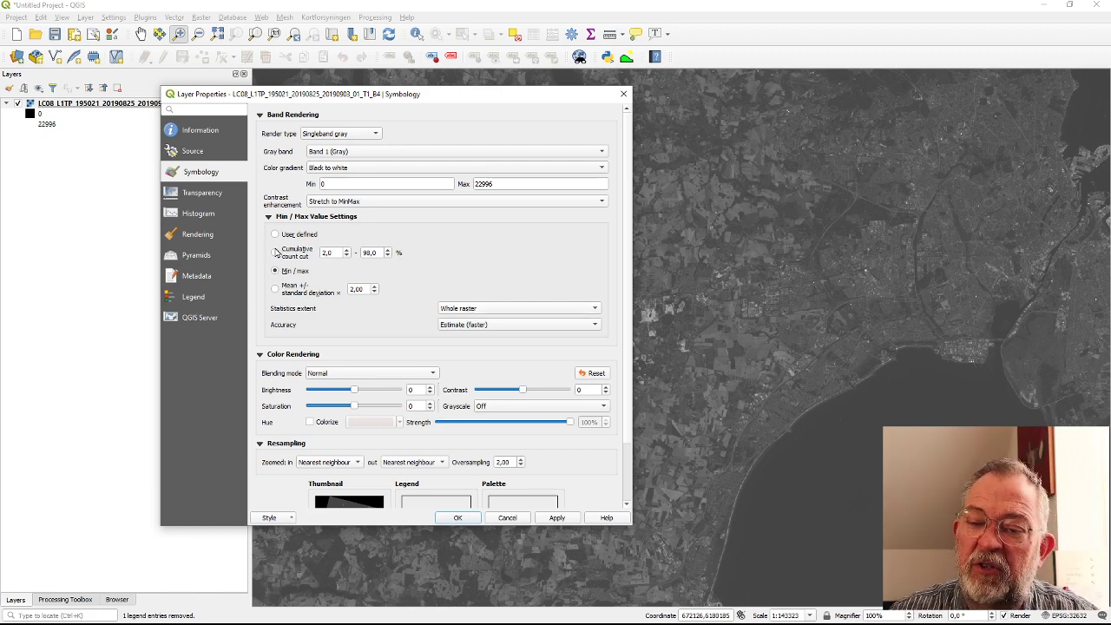
left_click(276, 251)
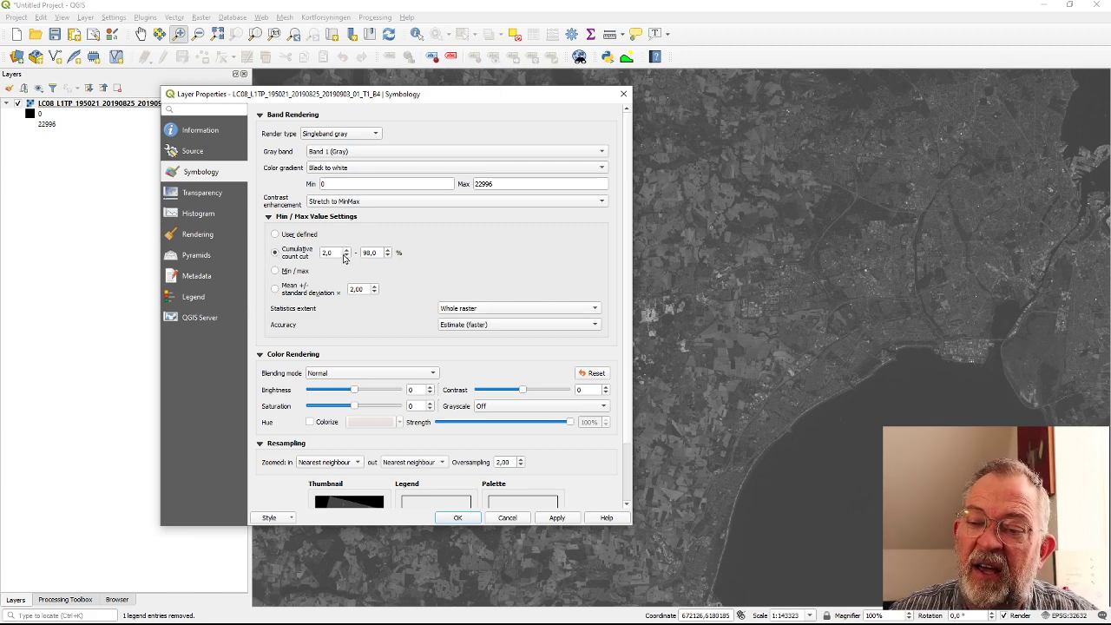
left_click(345, 256)
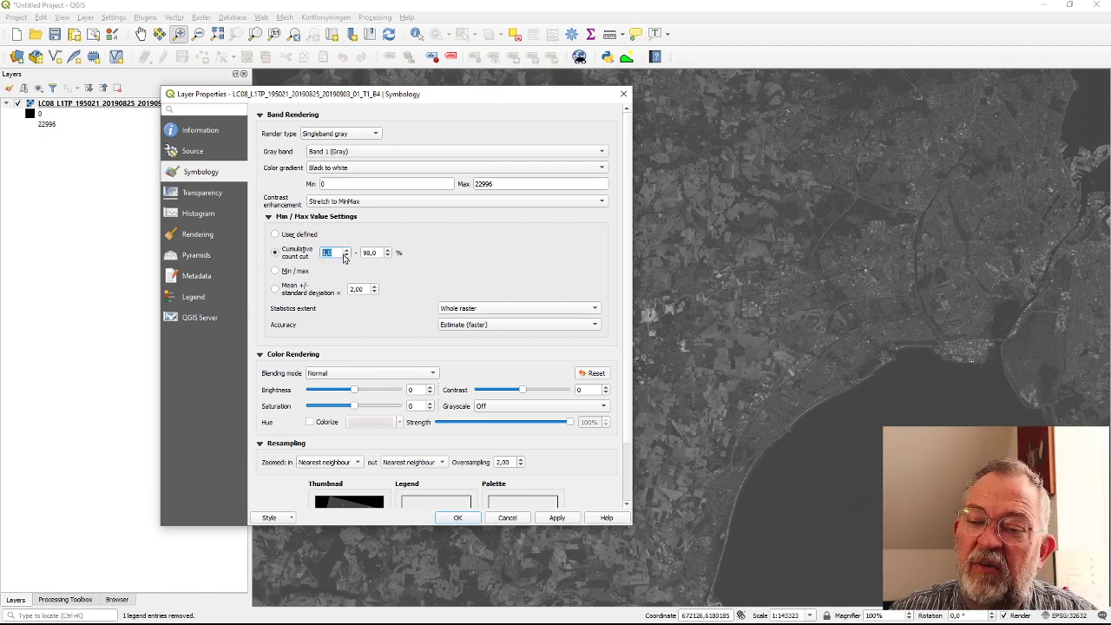
left_click(389, 250)
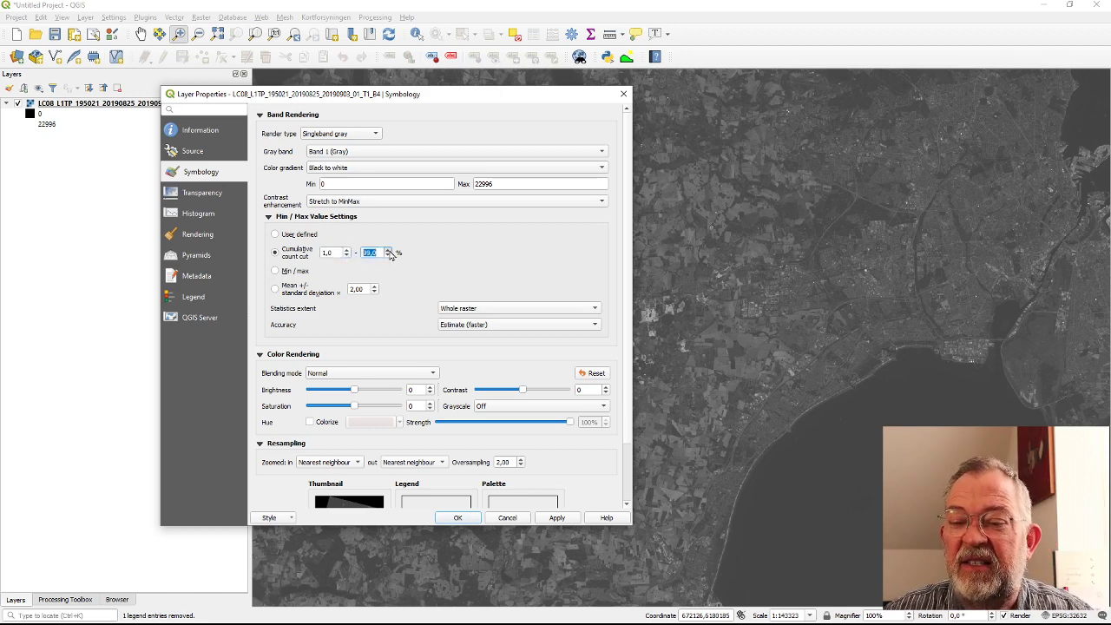
left_click(523, 311)
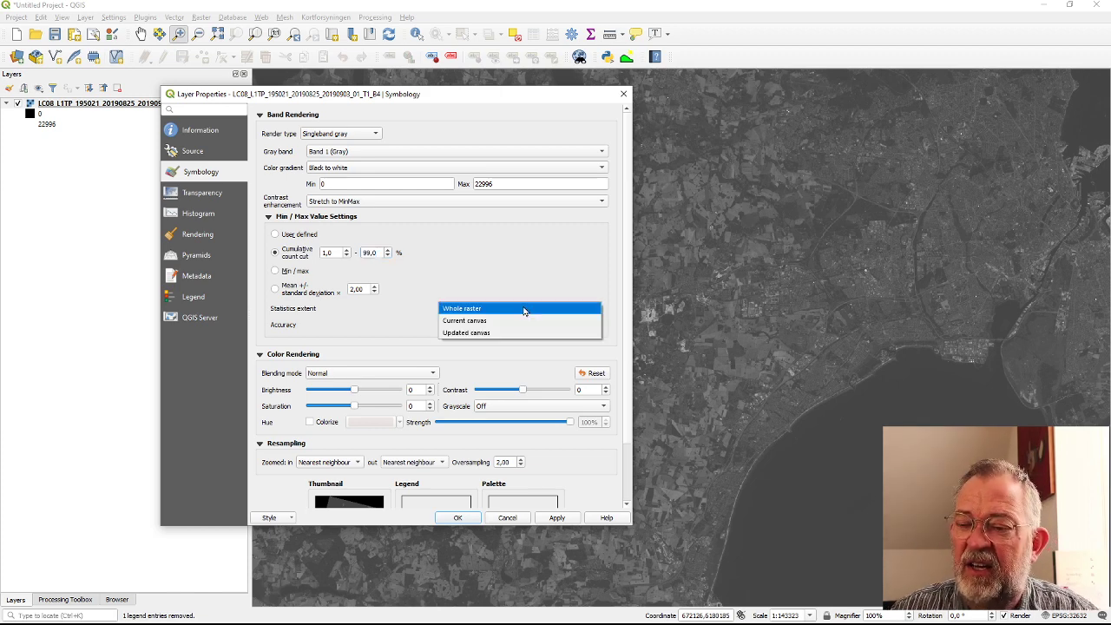
left_click(481, 334)
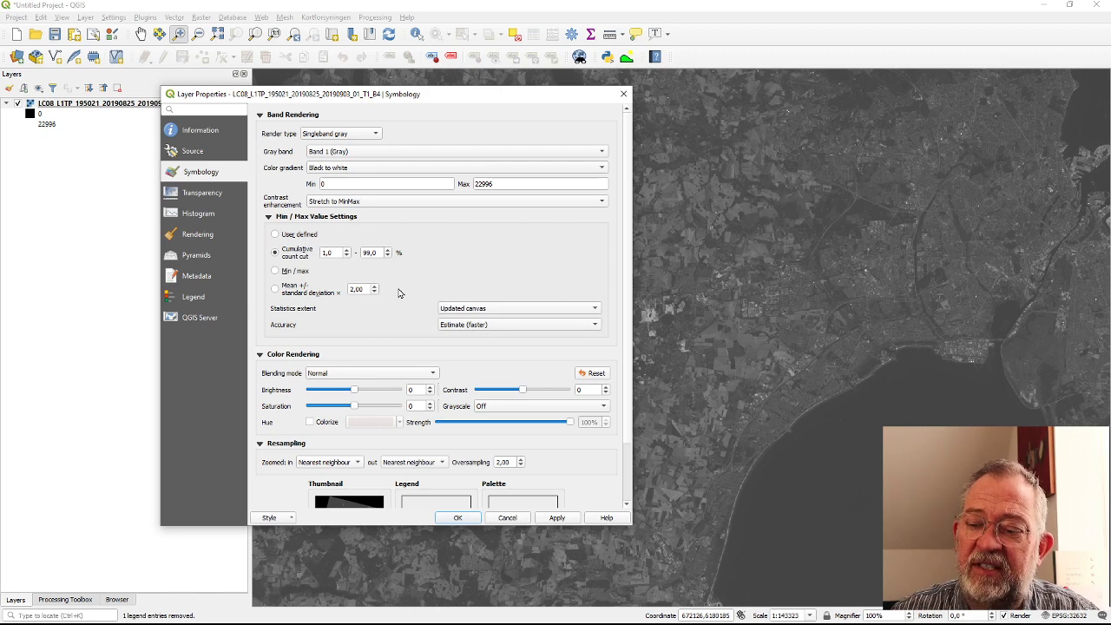
left_click(460, 518)
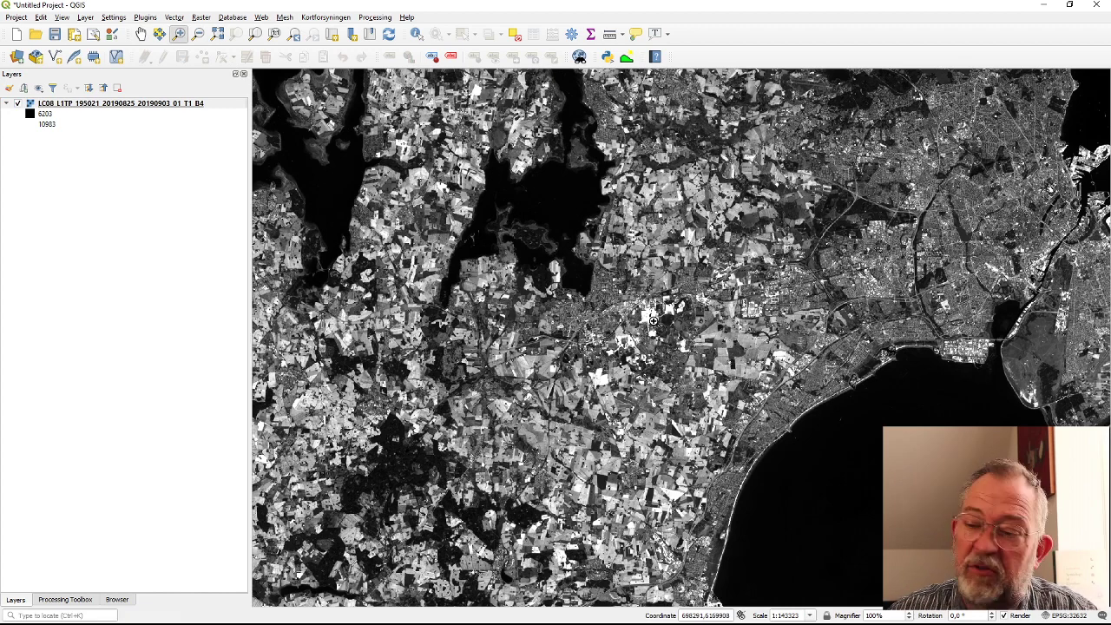
Zoom in 2x on the city, then pan out over the sea and back to Copenhagen's airport area.
left_click(652, 321)
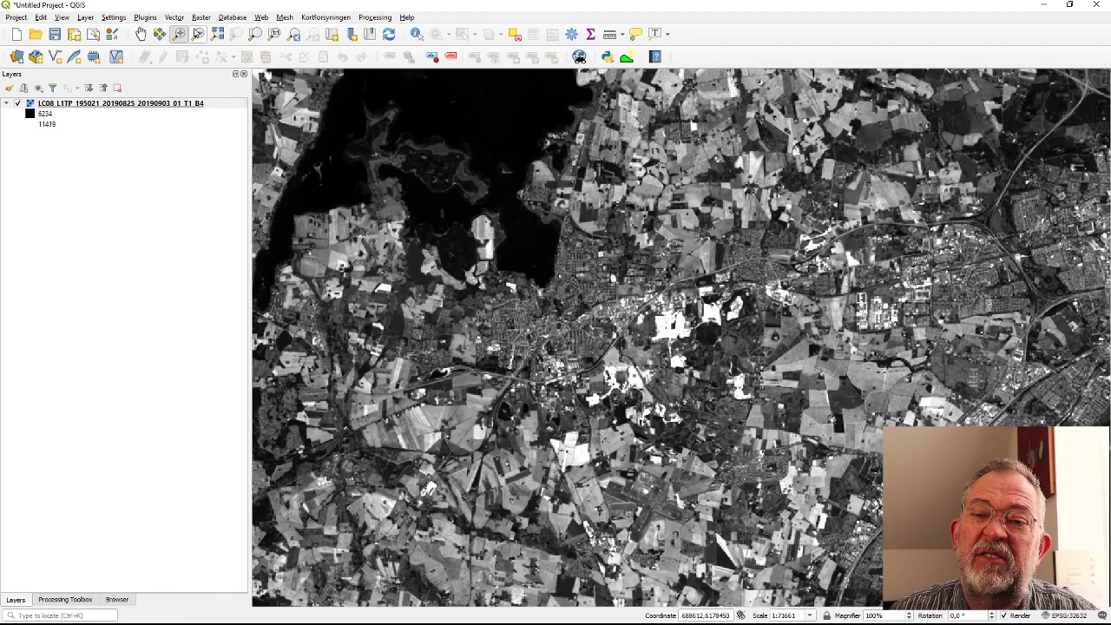
left_click(141, 33)
left_click_drag(637, 225, 392, 92)
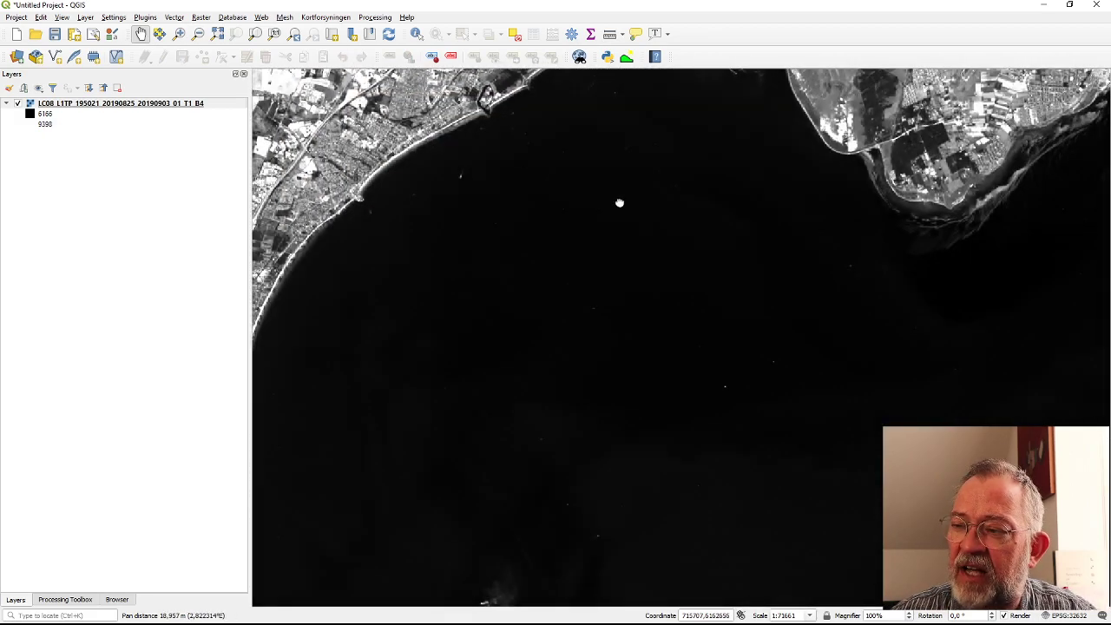
left_click_drag(619, 202, 484, 52)
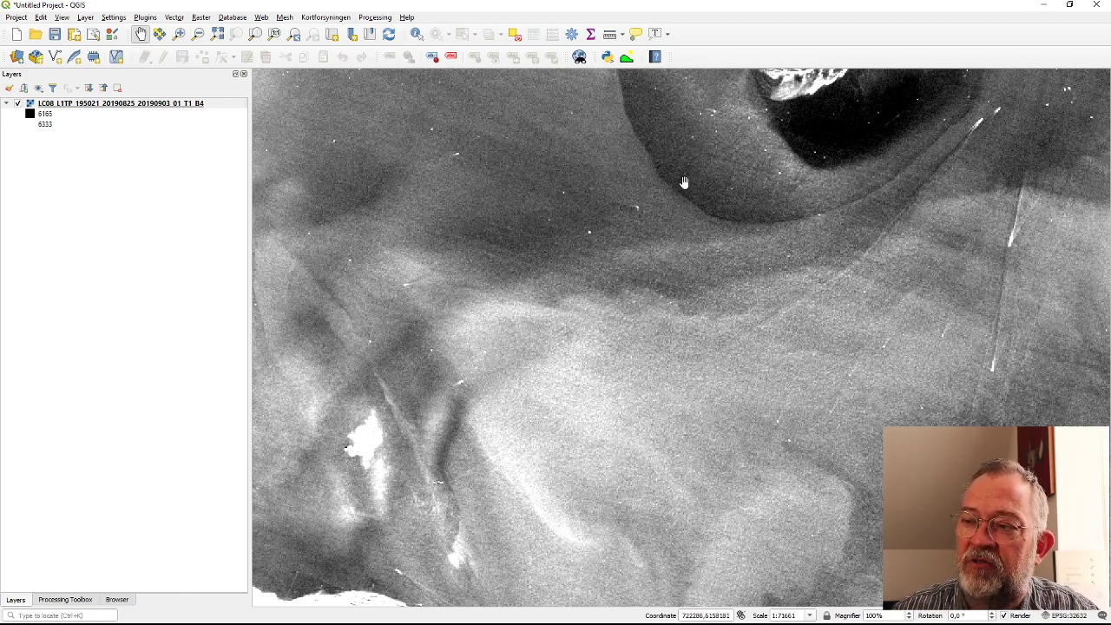
left_click_drag(705, 165, 559, 600)
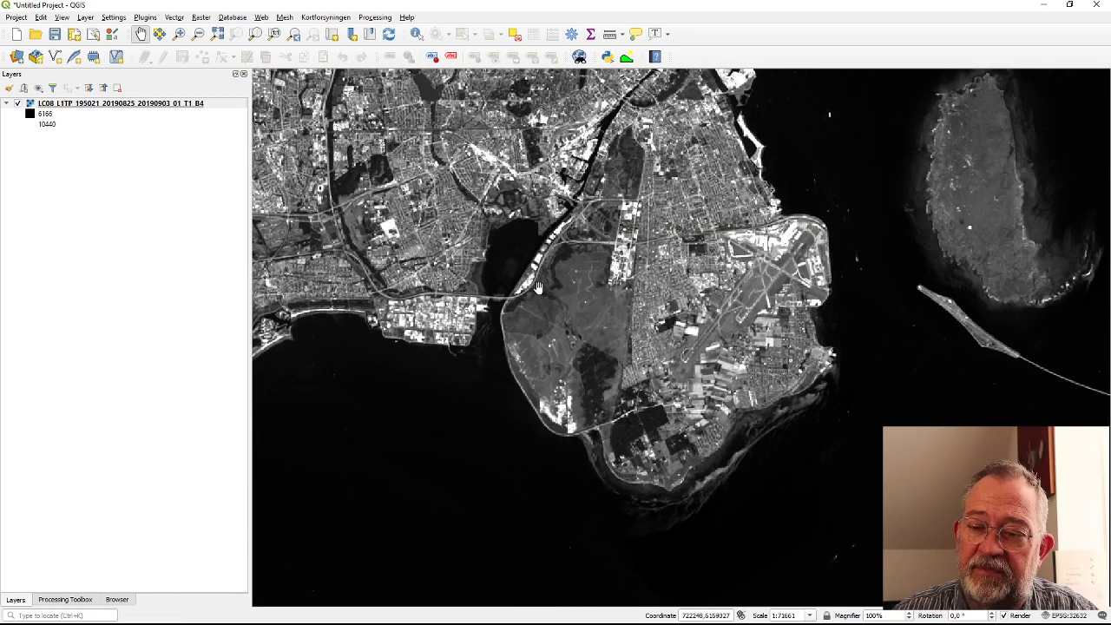
left_click_drag(431, 235, 621, 359)
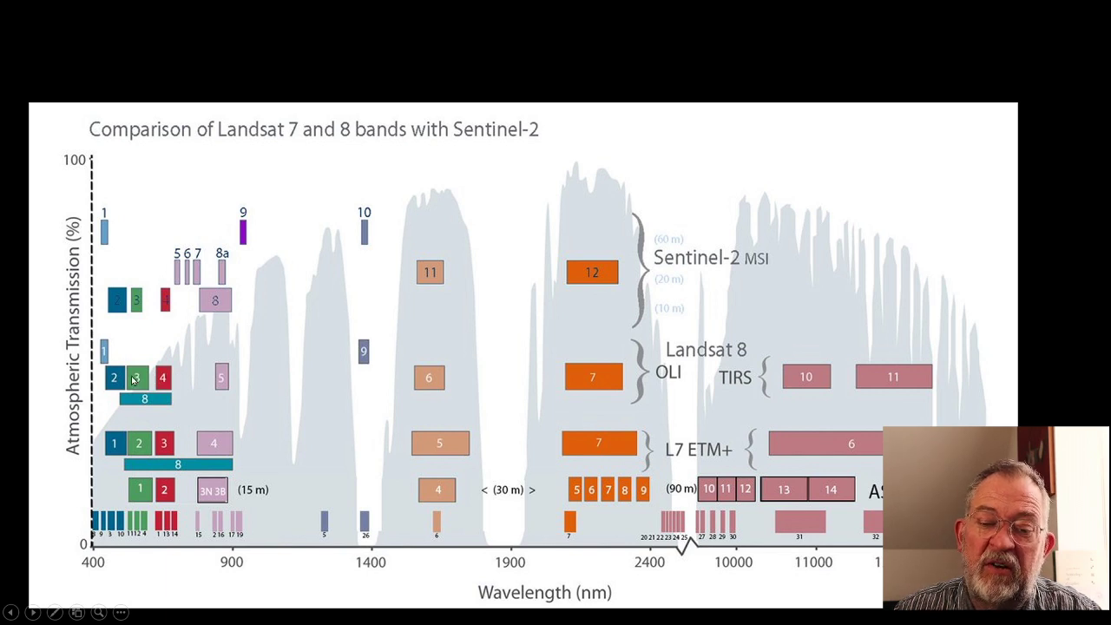
Leave the band comparison slide and return to the stretched band 4 map in QGIS.
key("alt+Tab")
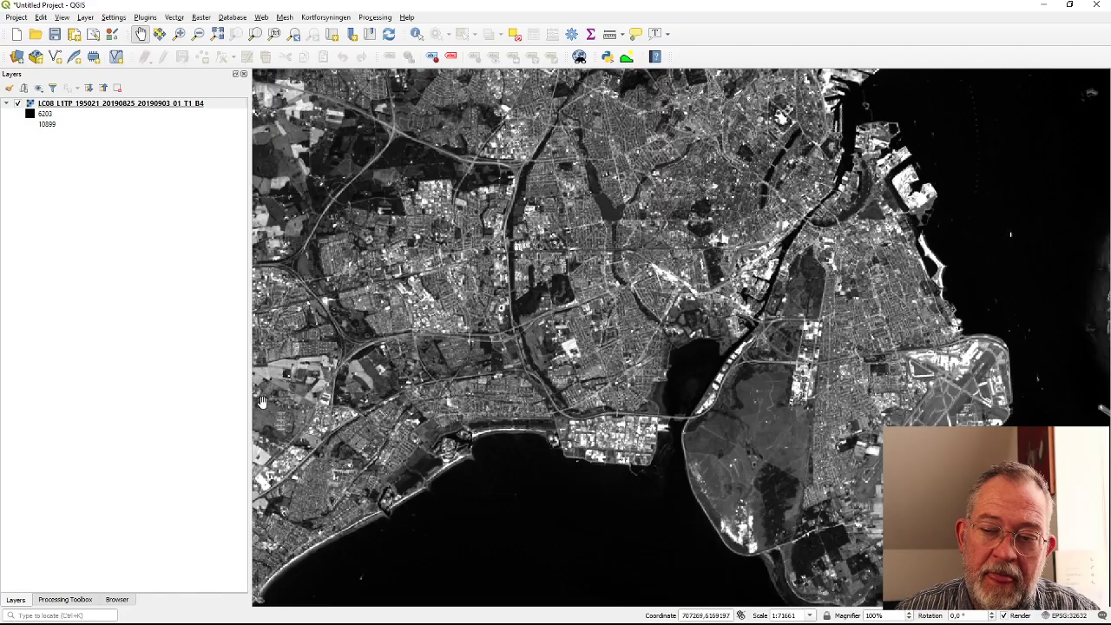
Load B3.TIF and B2.TIF from the Browser as grayscale layers above band 4.
key("alt+Tab")
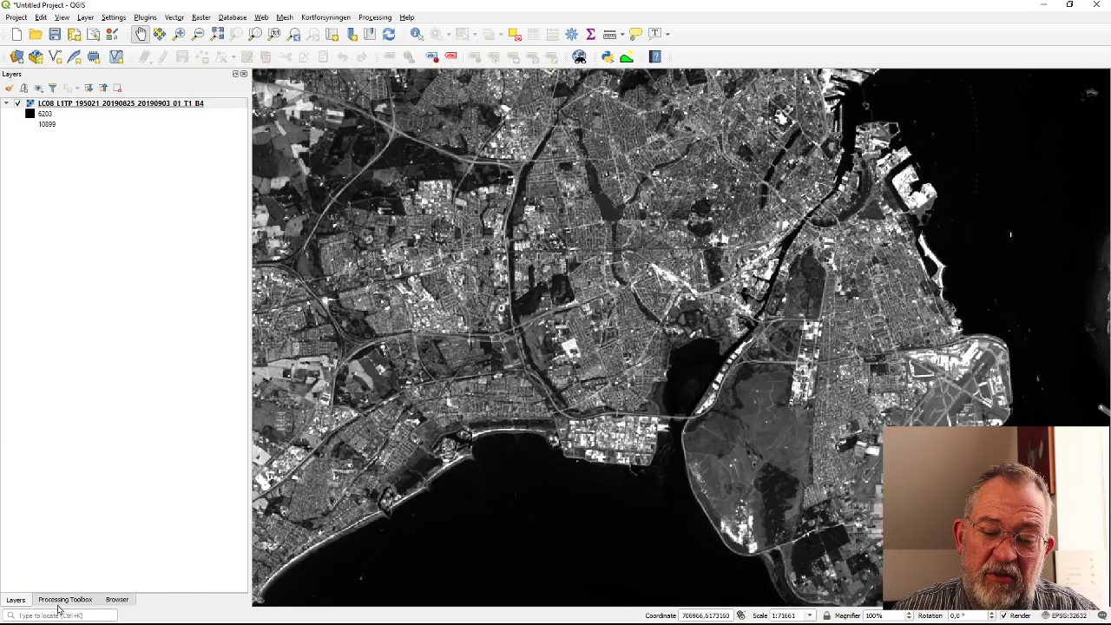
left_click(117, 599)
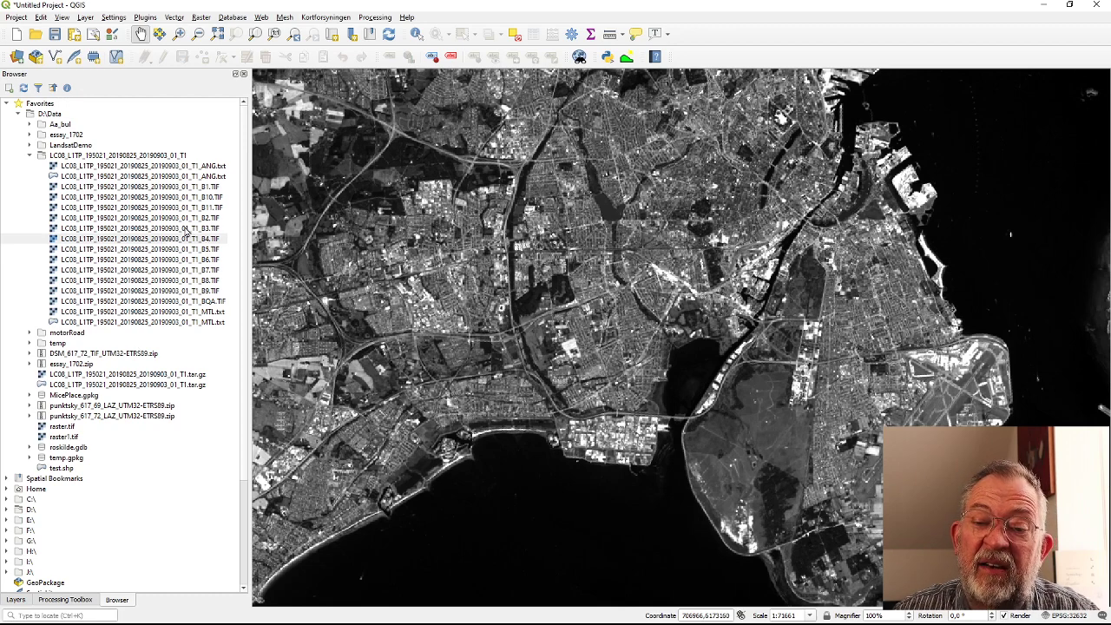
left_click_drag(187, 228, 298, 222)
left_click_drag(174, 217, 535, 218)
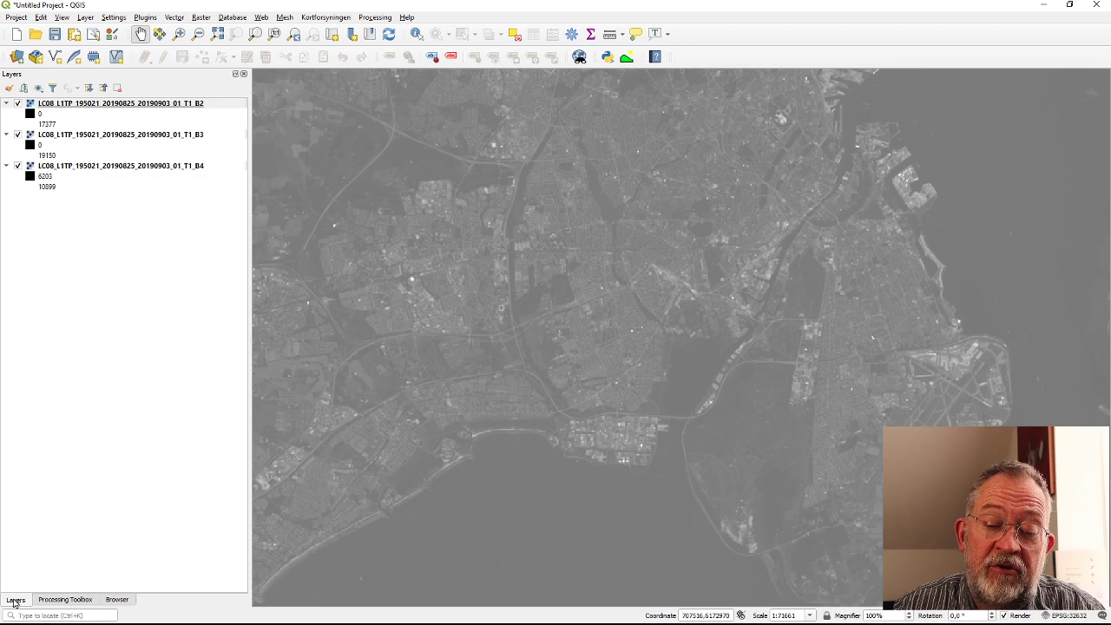
Select the B4, B3 and B2 layers together and remove all three from the project.
left_click(88, 167)
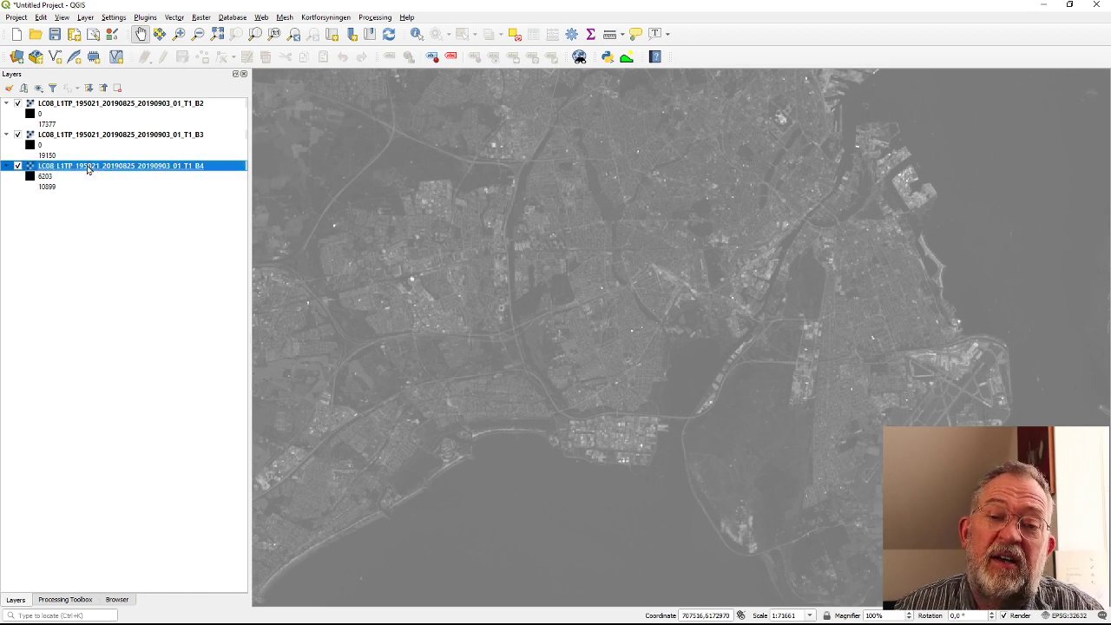
left_click(79, 104, "shift")
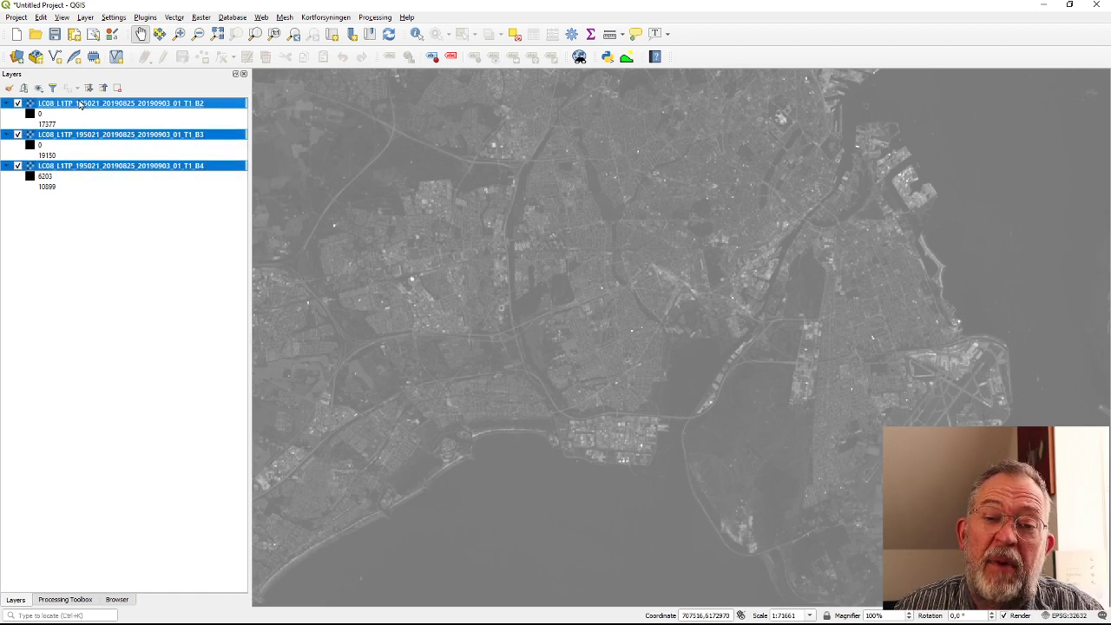
right_click(79, 104)
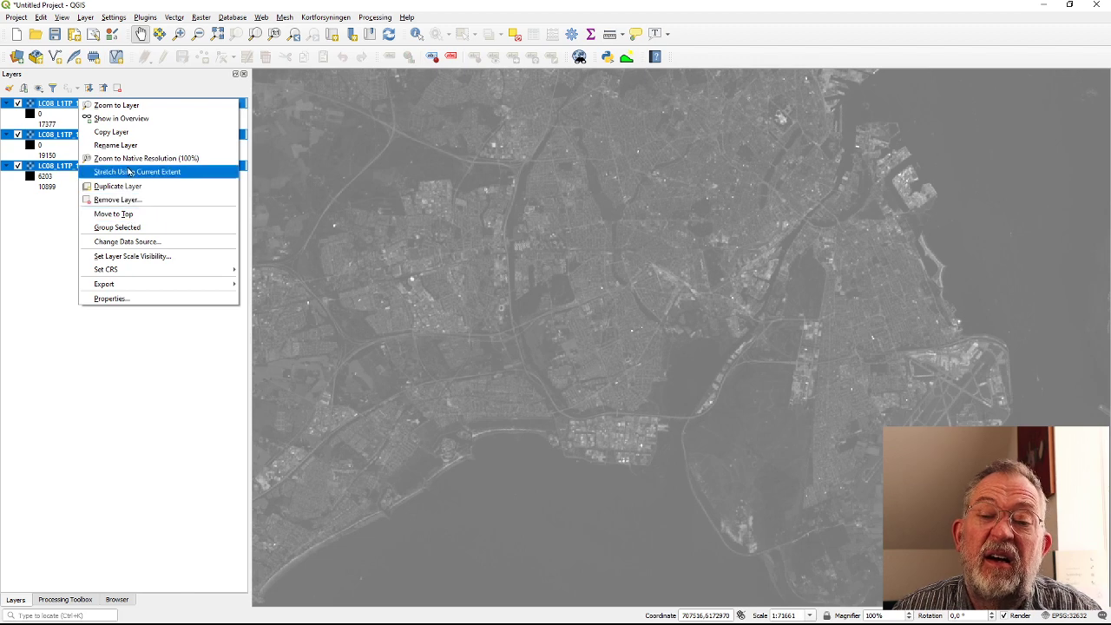
left_click(128, 200)
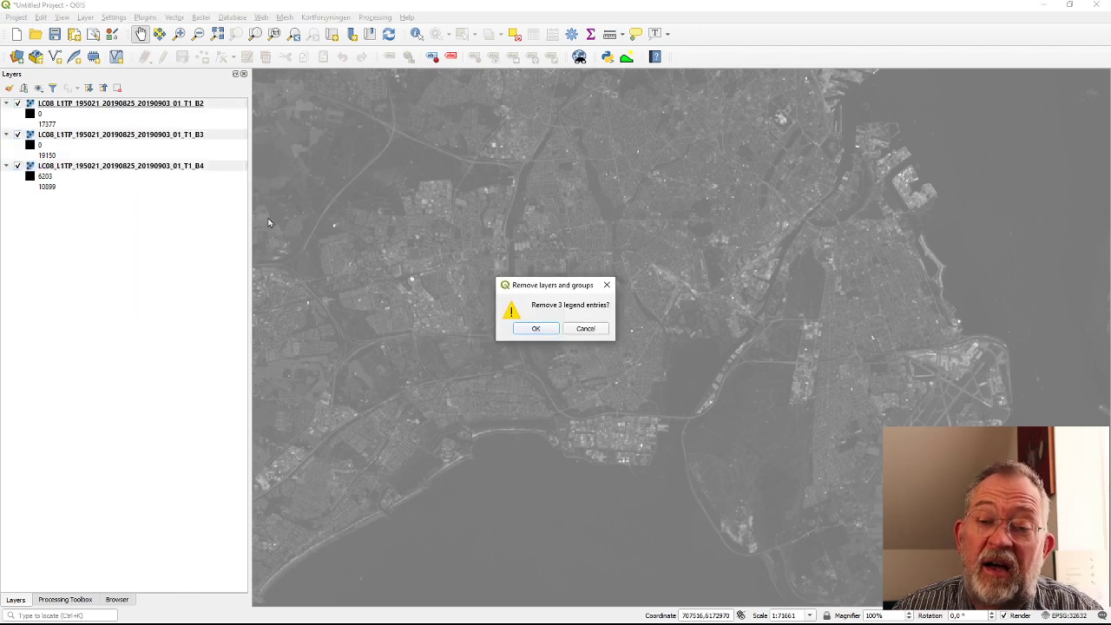
left_click(542, 330)
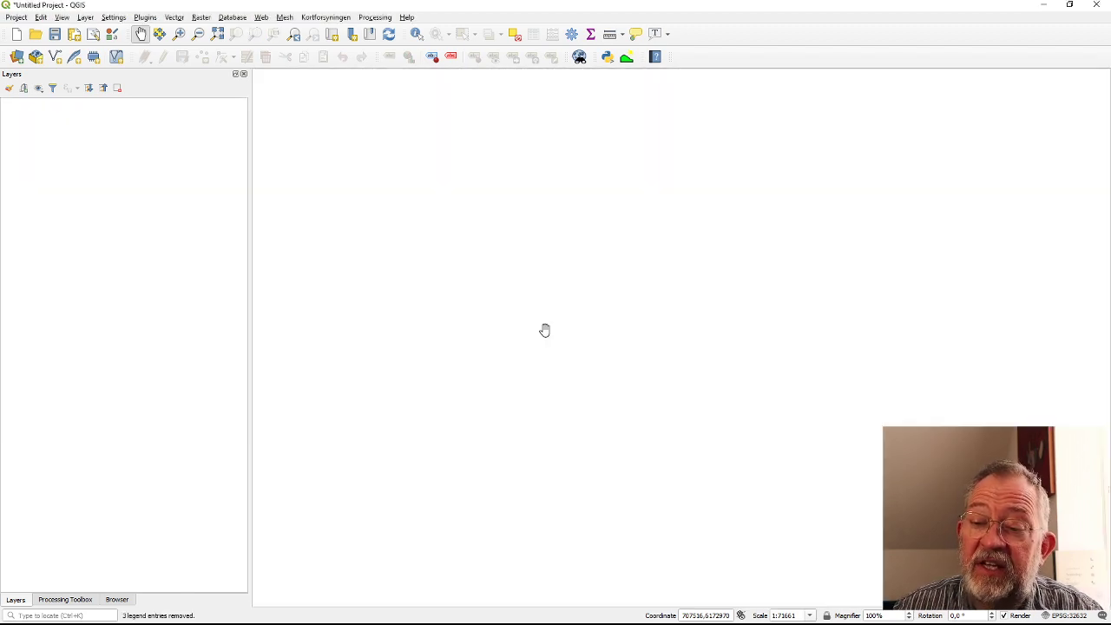
left_click(202, 17)
mouse_move(213, 97)
mouse_move(247, 84)
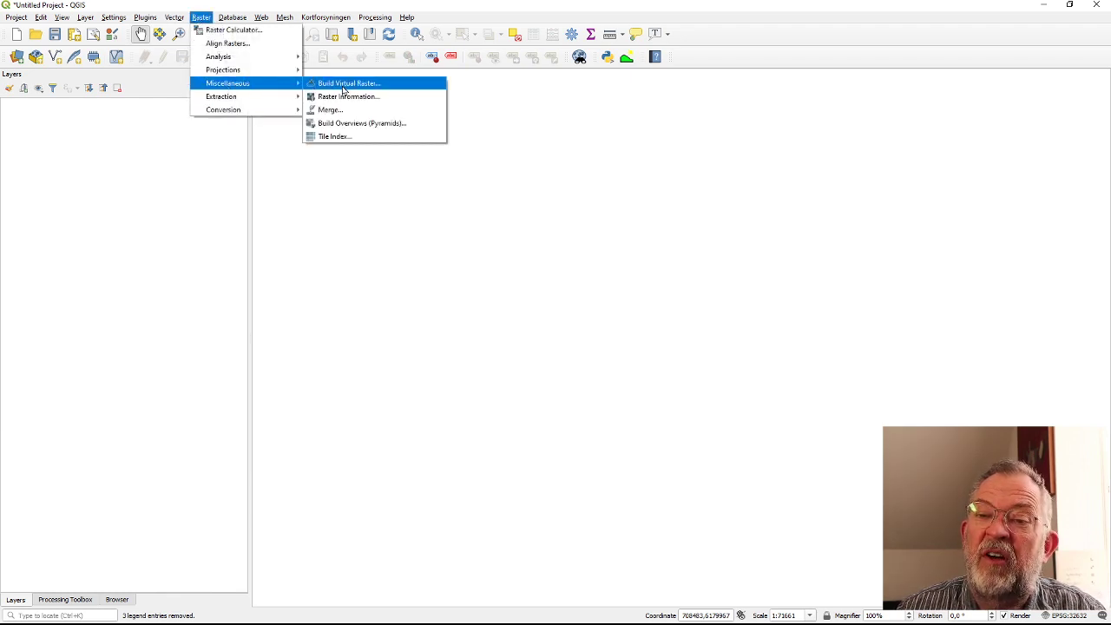
left_click(310, 6)
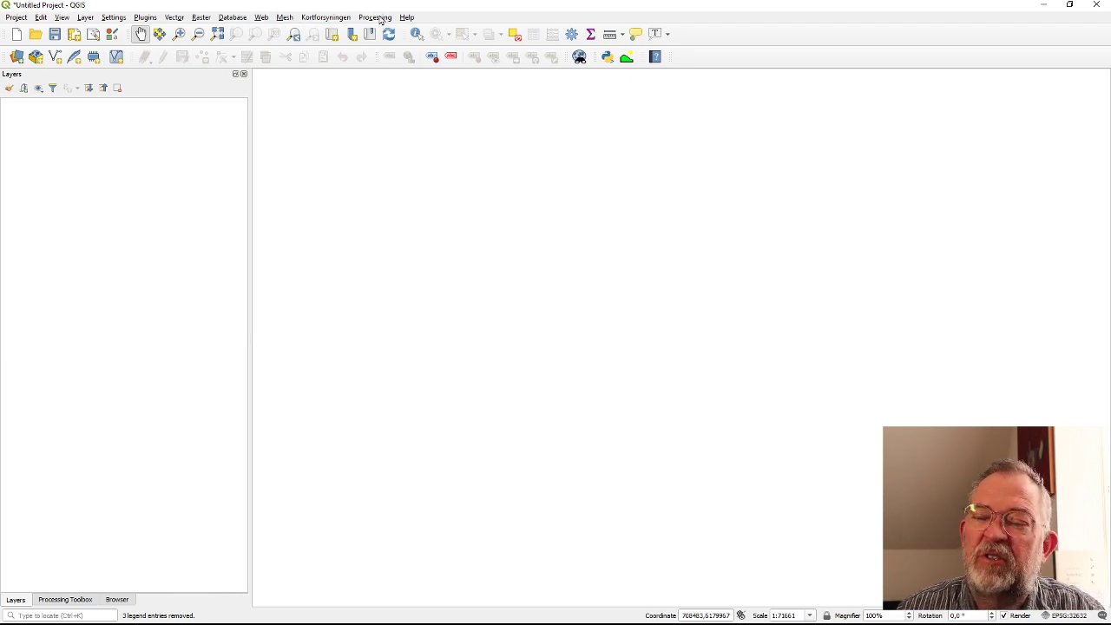
Search the Processing Toolbox for 'vir' and launch the Build virtual raster tool.
left_click(375, 18)
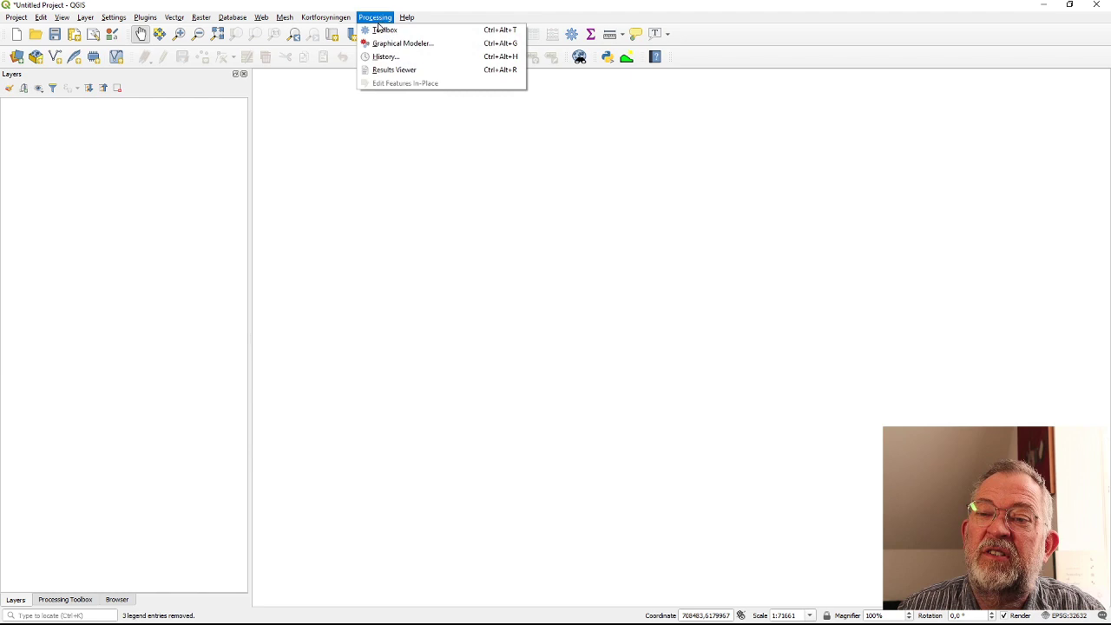
left_click(385, 28)
left_click(64, 100)
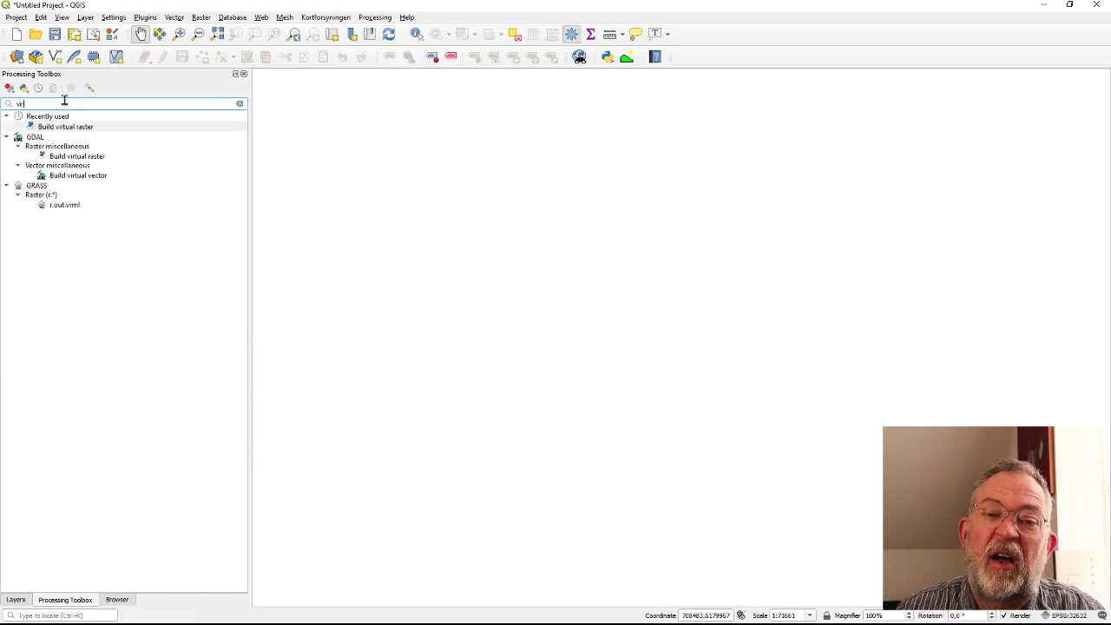
key("BackSpace")
key("BackSpace")
key("BackSpace")
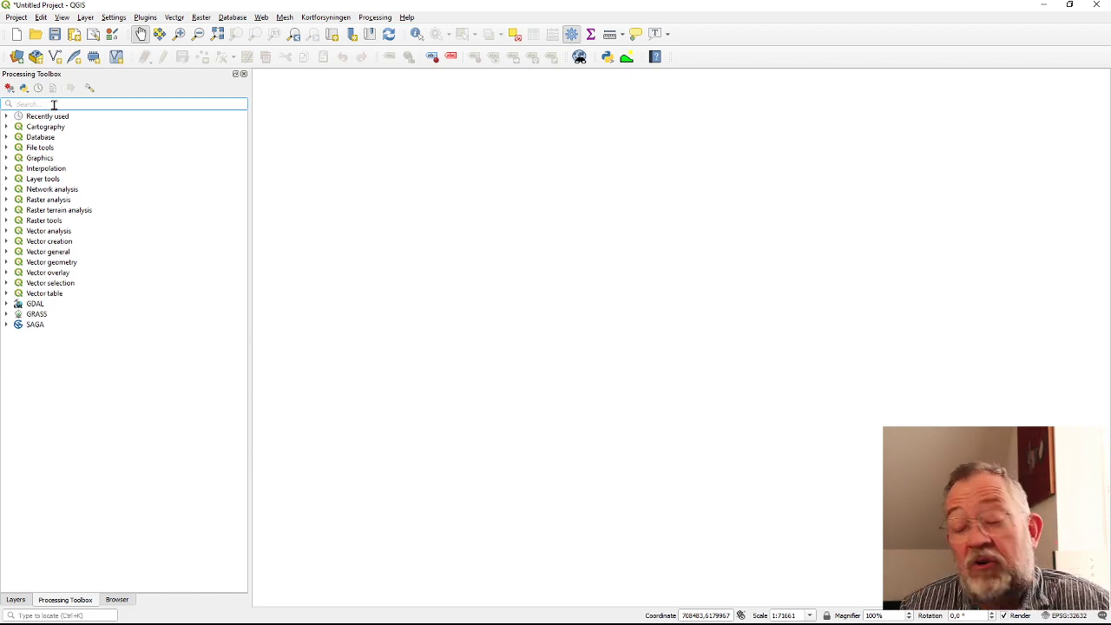
type("vir")
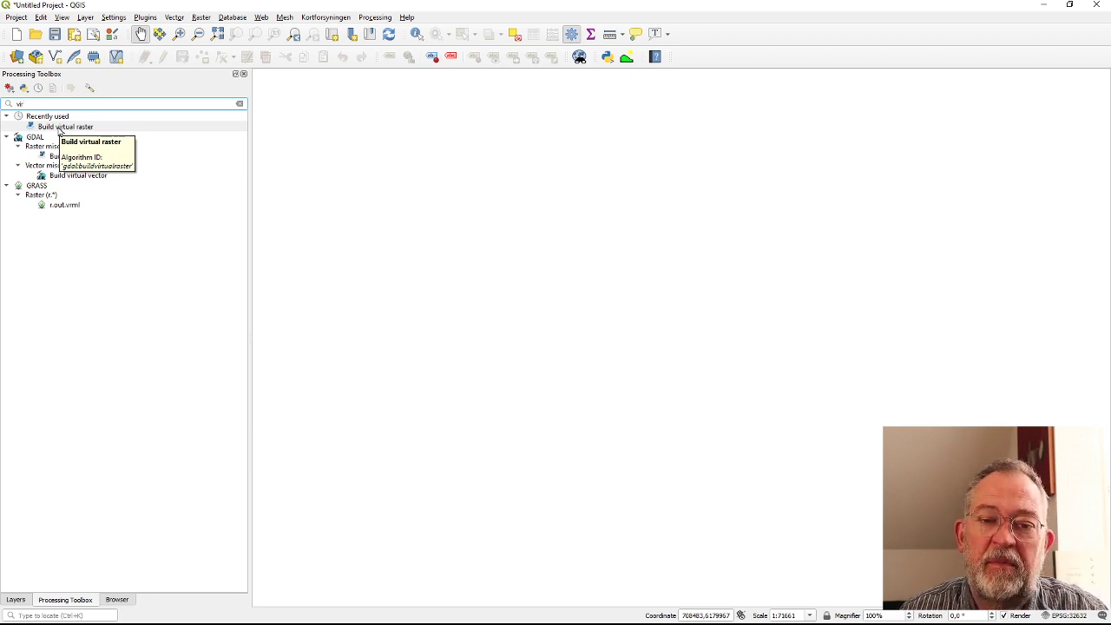
left_click(59, 128)
double_click(59, 127)
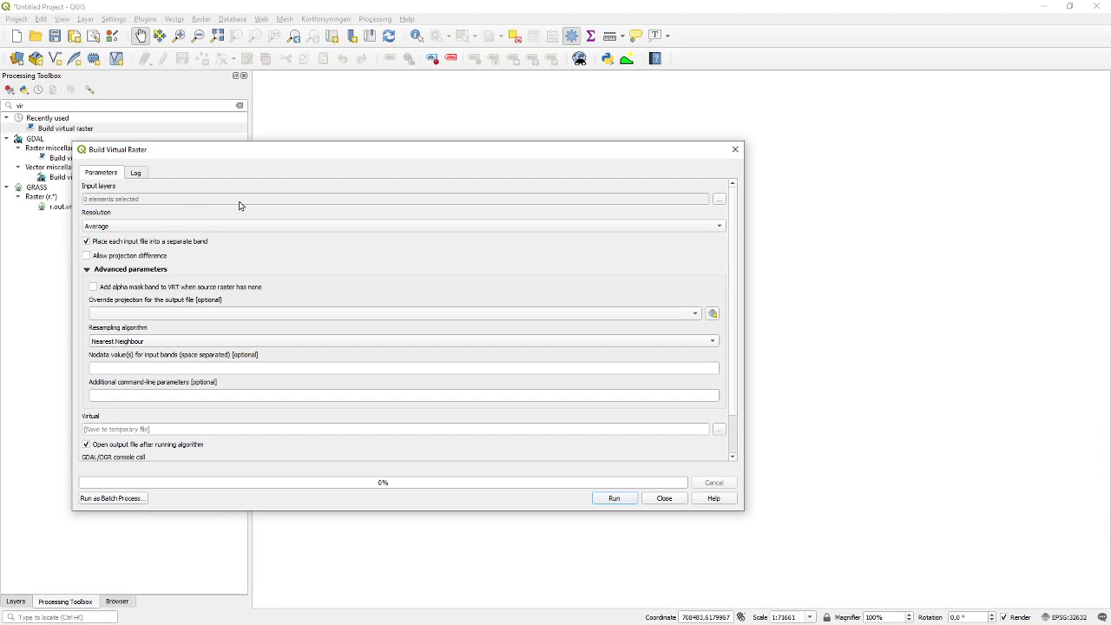
Add every file from the LC08 scene folder as the virtual raster's input layers.
left_click(719, 200)
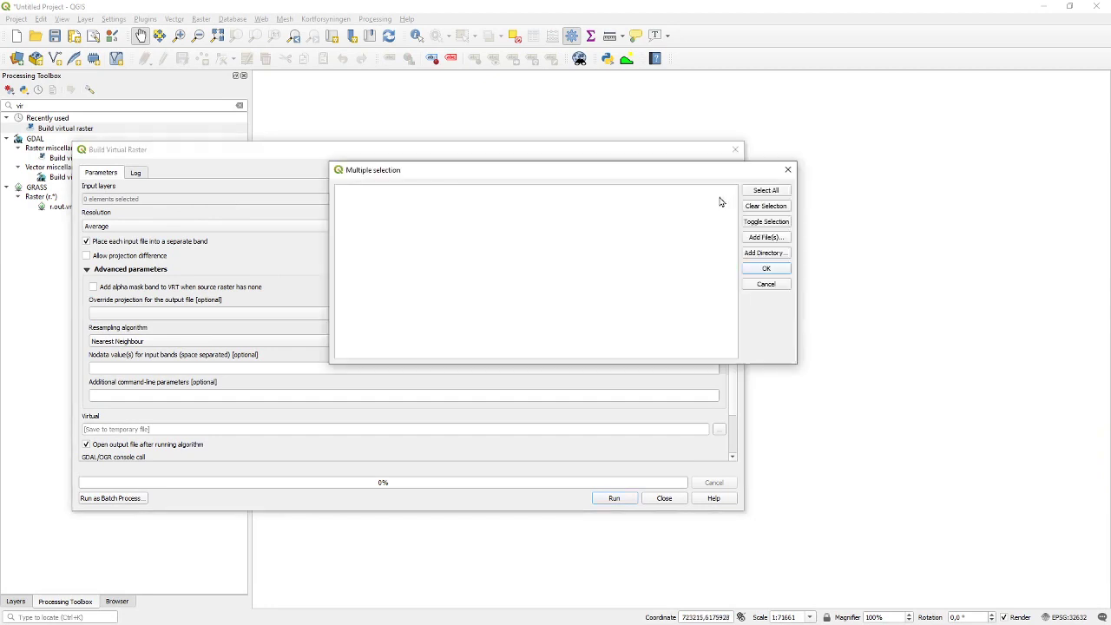
left_click(766, 254)
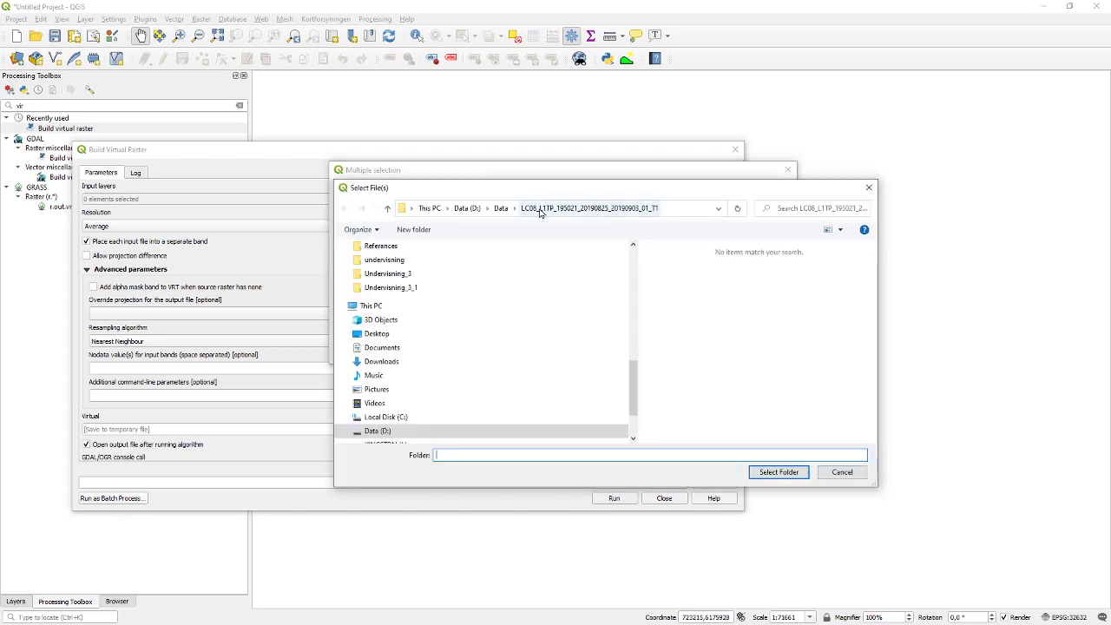
left_click(542, 209)
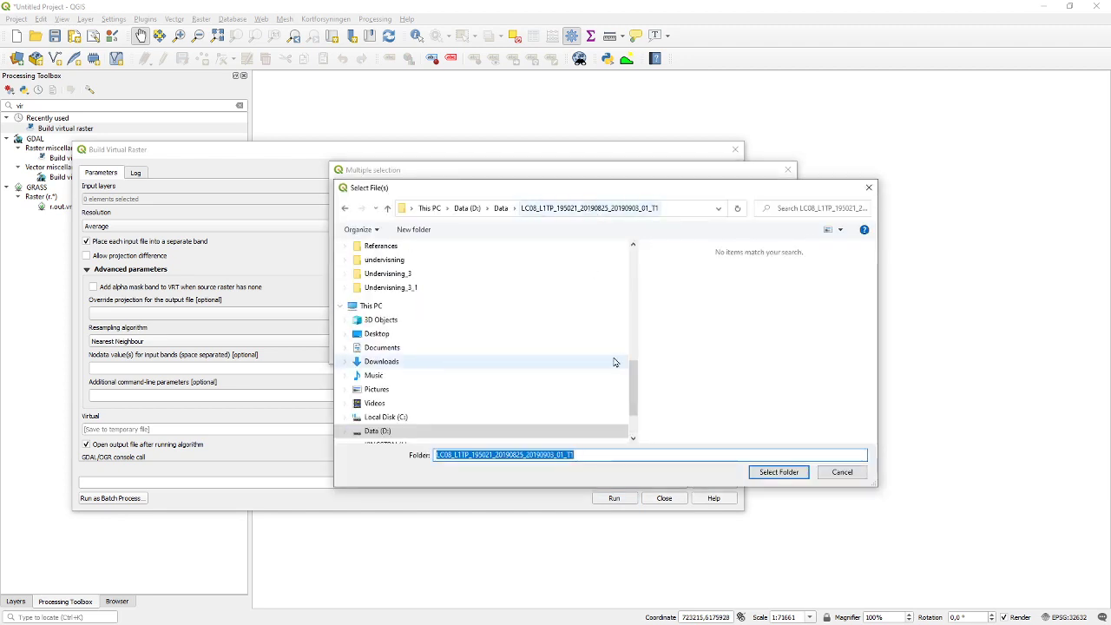
left_click(778, 472)
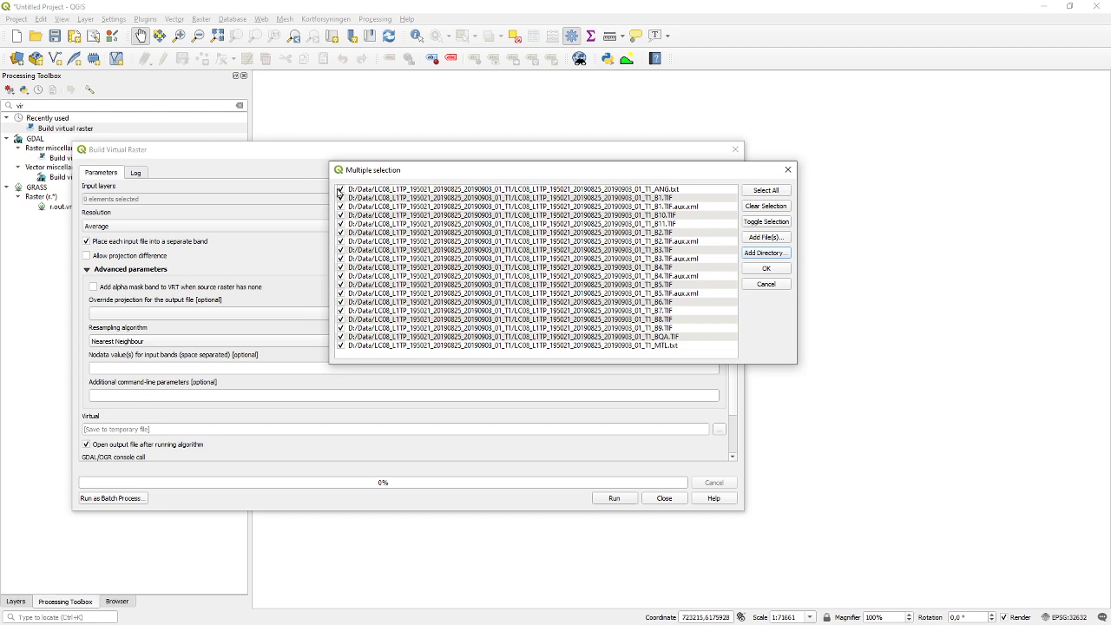
Untick ANG.txt and the B1, B2 and B5 .TIF.aux.xml files in the input list.
left_click(340, 190)
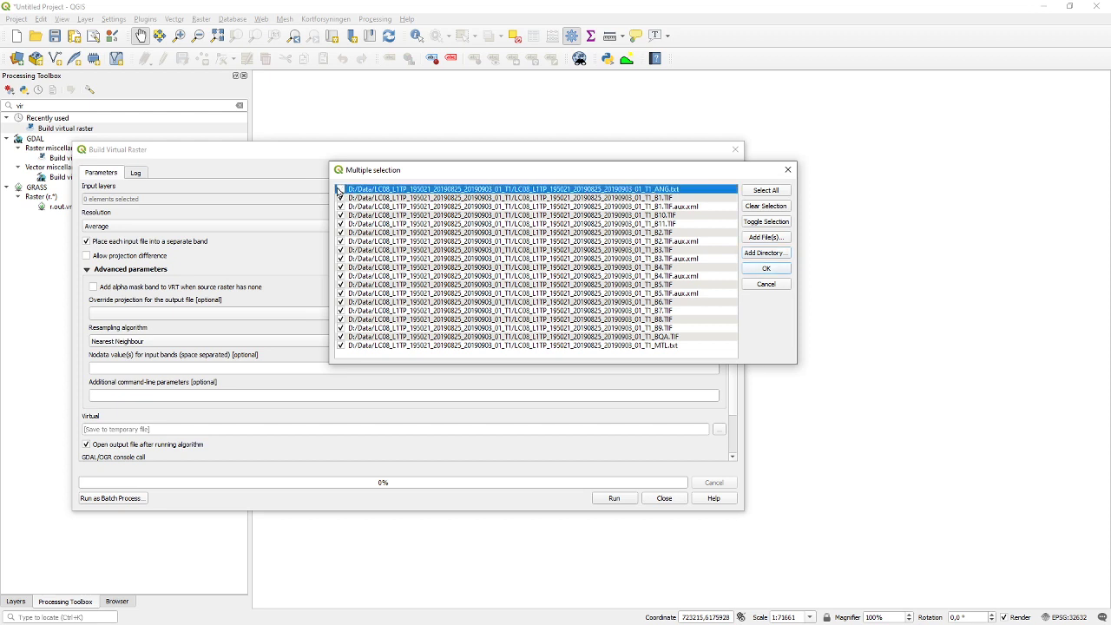
left_click(345, 348)
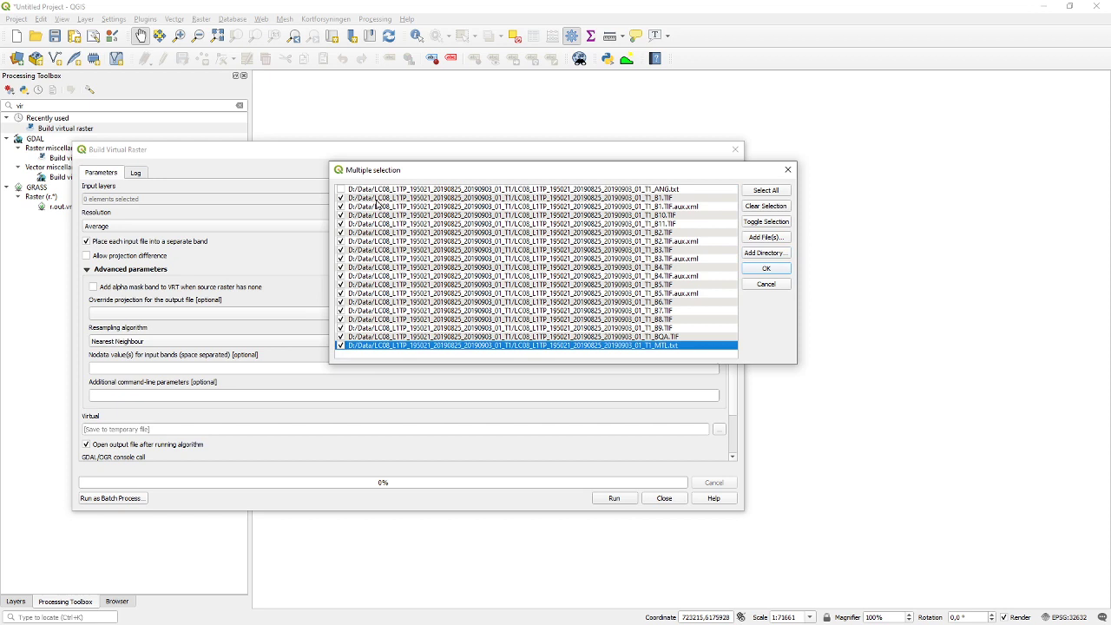
left_click(341, 206)
left_click(341, 242)
left_click(342, 292)
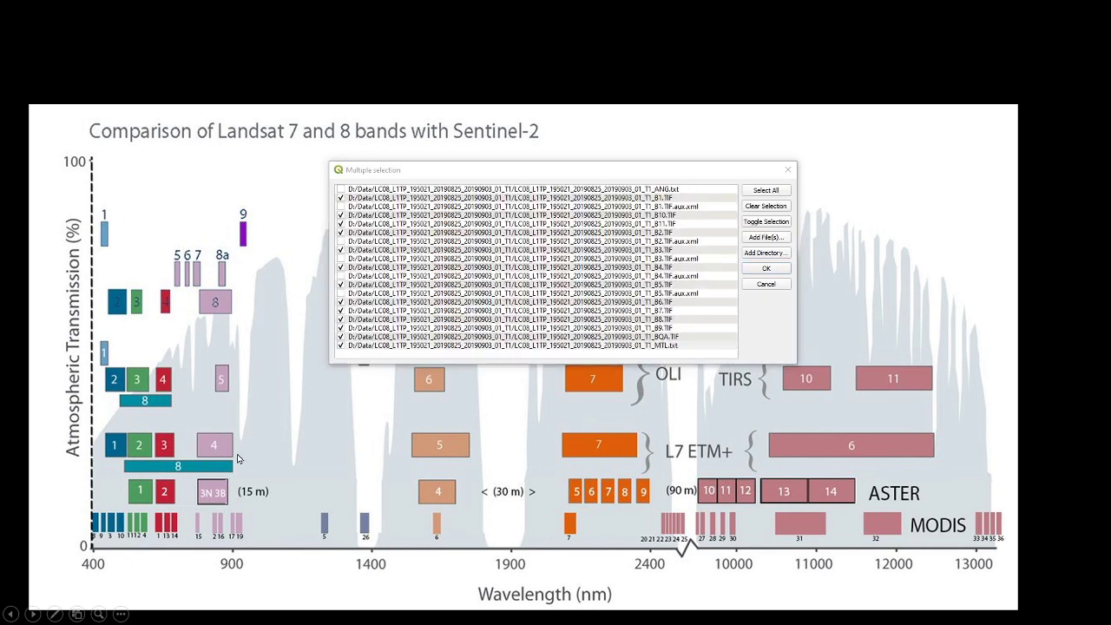
Leave the PowerPoint band-comparison slideshow and return to QGIS's Multiple selection dialog.
key("alt+Tab")
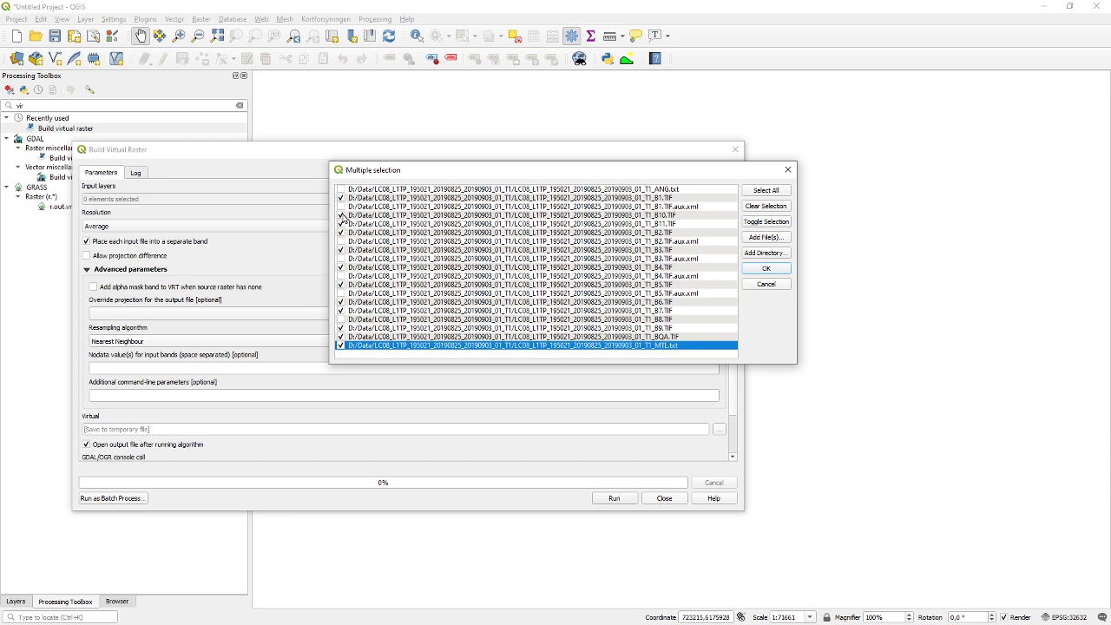
Move B10, B11, BQA and MTL to the bottom of the list in that order, and untick B10.TIF.
left_click_drag(400, 219, 403, 356)
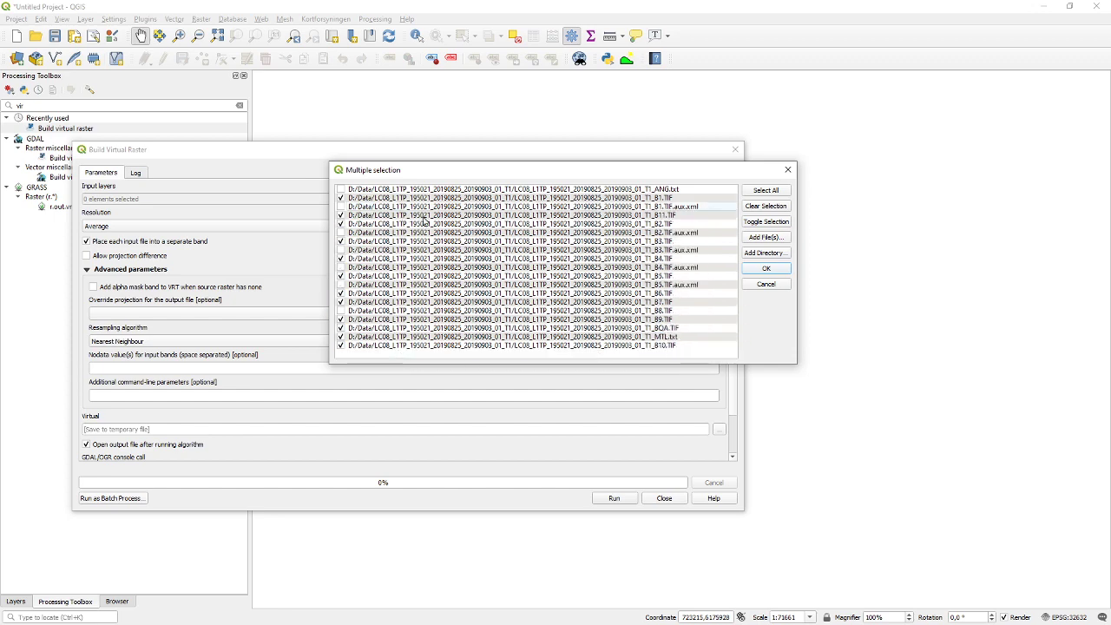
left_click_drag(437, 219, 429, 348)
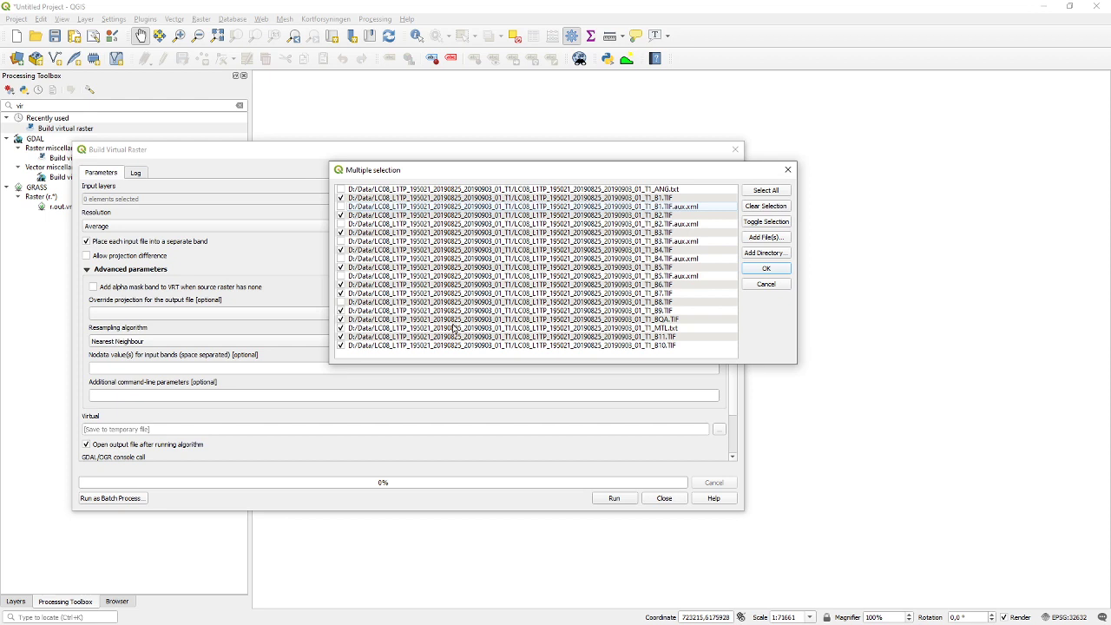
left_click_drag(455, 327, 454, 354)
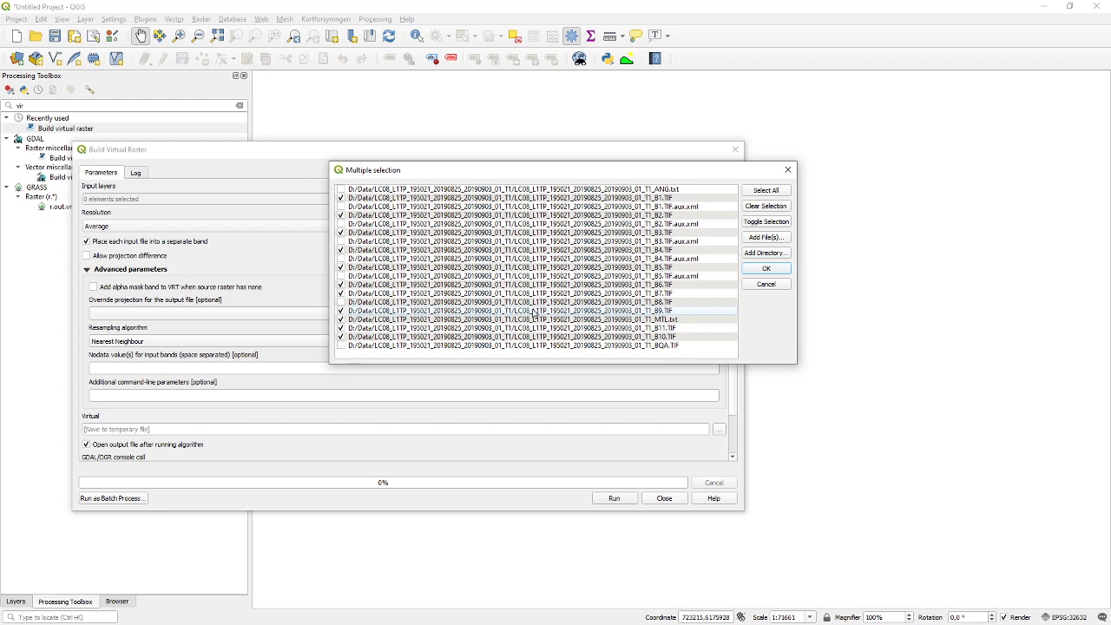
left_click_drag(626, 318, 625, 354)
mouse_move(420, 323)
left_mouse_down()
mouse_move(422, 347)
mouse_move(417, 339)
left_mouse_up()
left_click(342, 320)
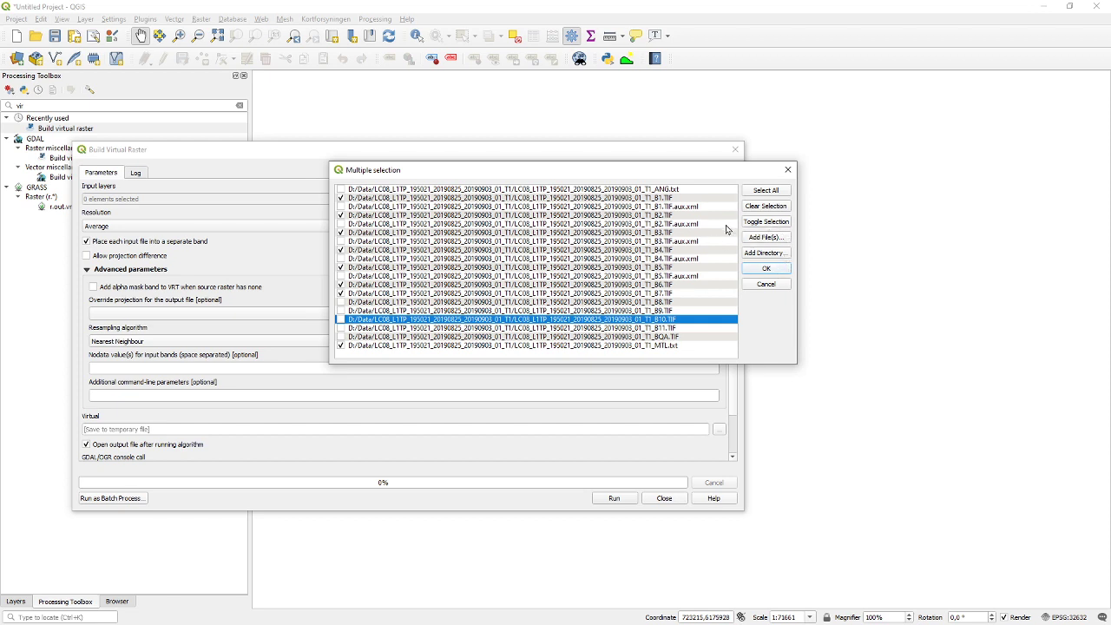
Confirm the input selection and attempt the build, dismissing the invalid input error.
left_click(767, 270)
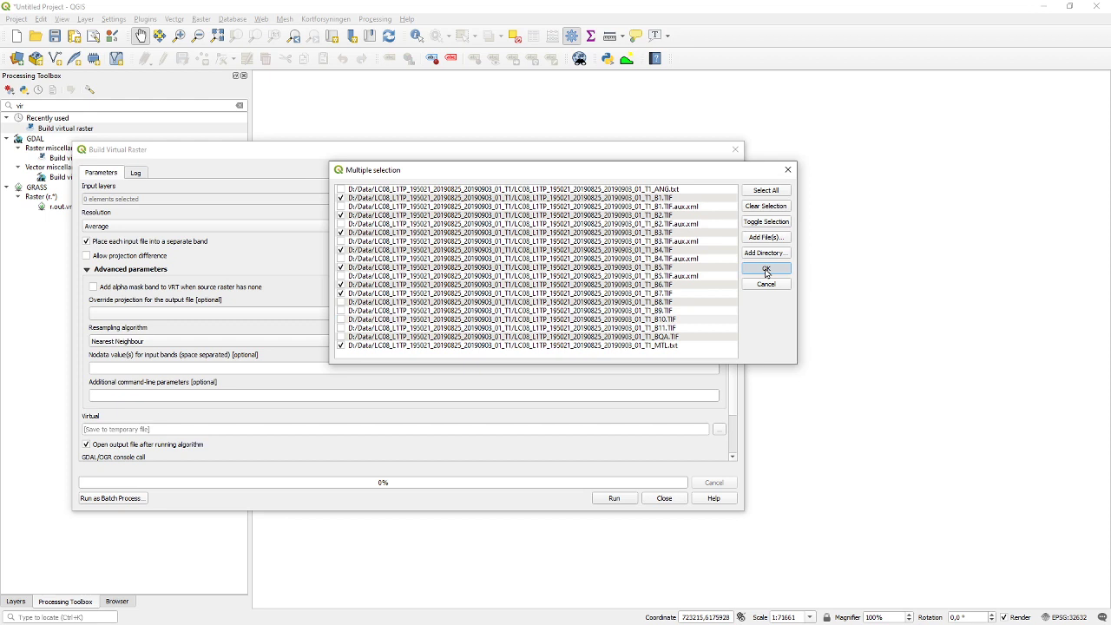
left_click(766, 270)
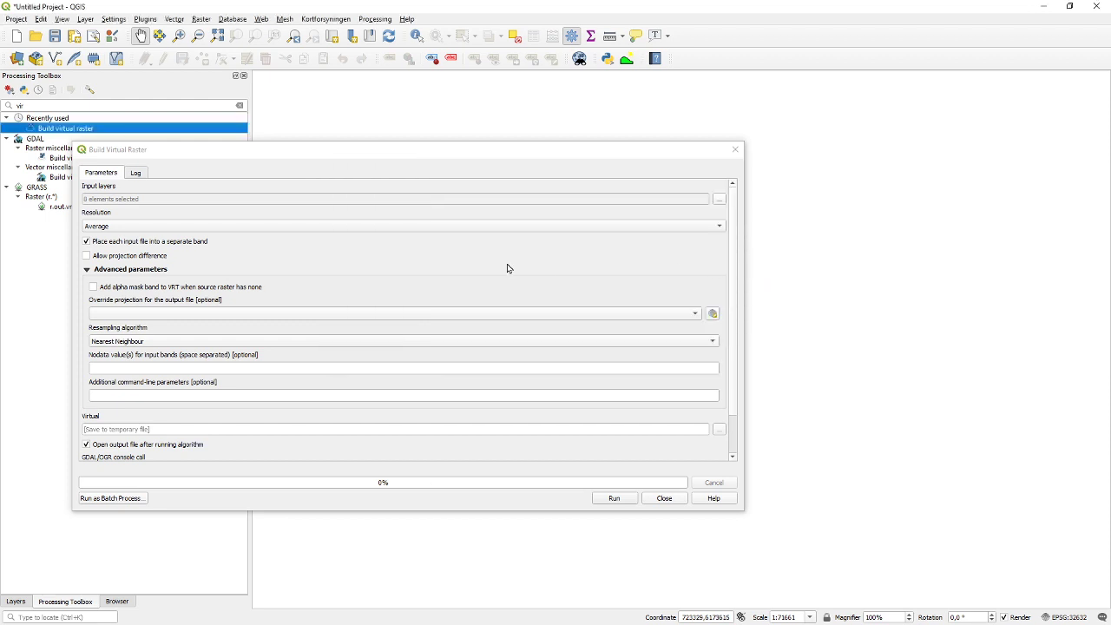
left_click(619, 502)
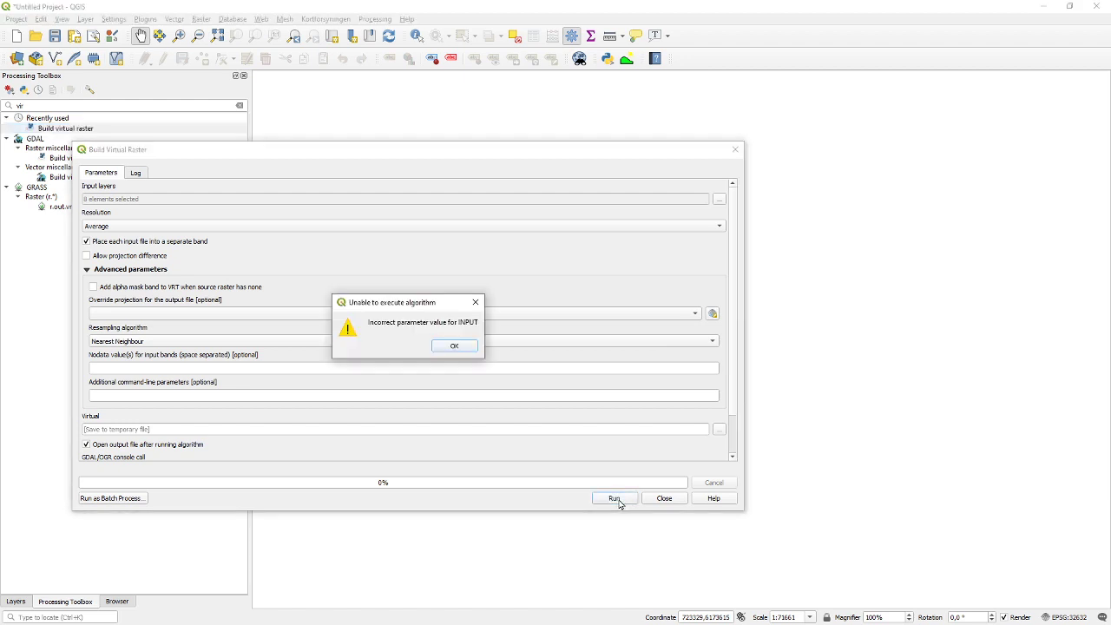
left_click(452, 345)
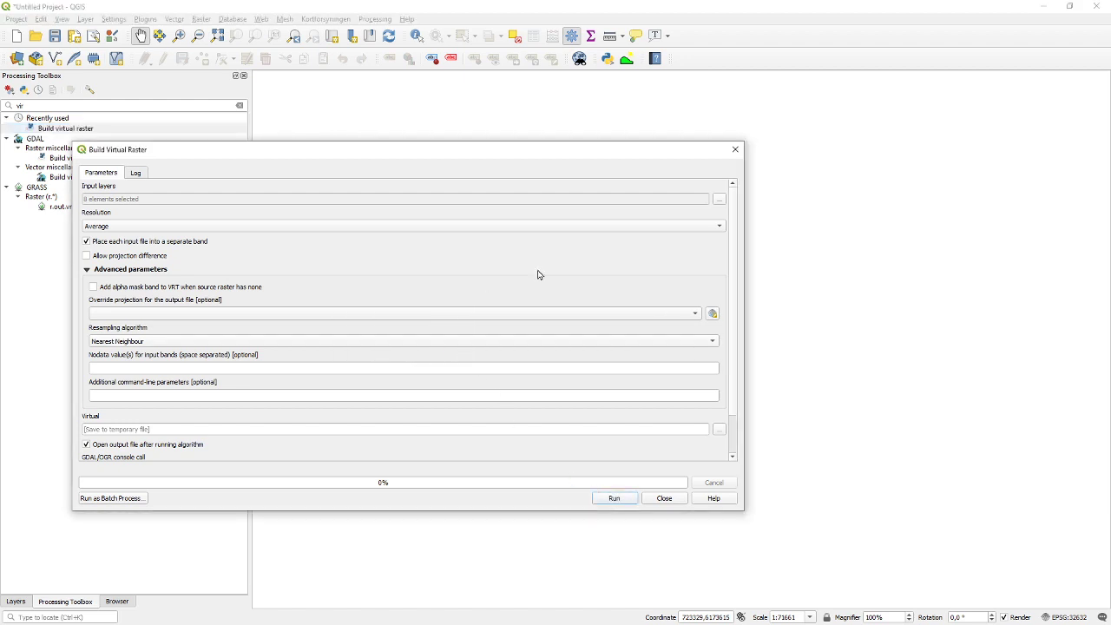
Untick MTL.txt and rerun Build Virtual Raster with only the band files B1–B7.
left_click(721, 202)
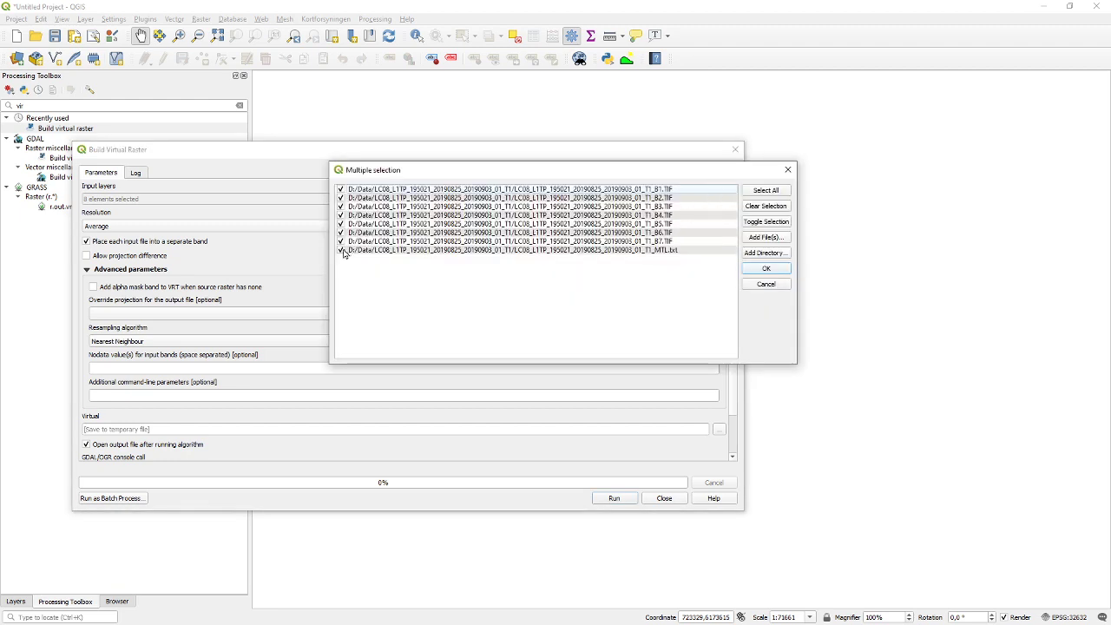
left_click(341, 249)
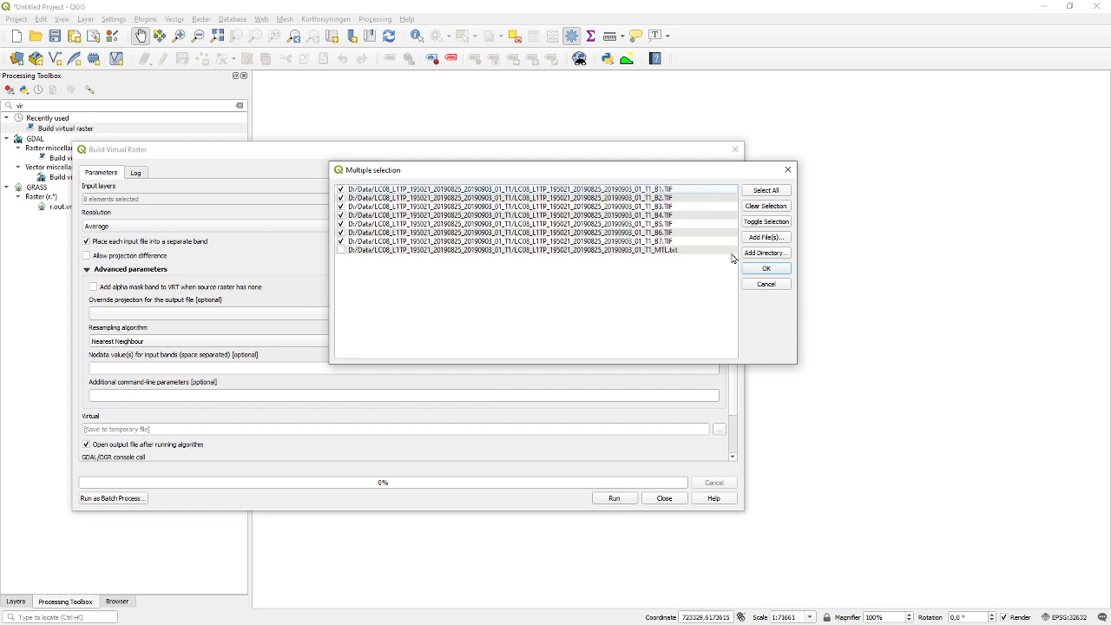
left_click(767, 269)
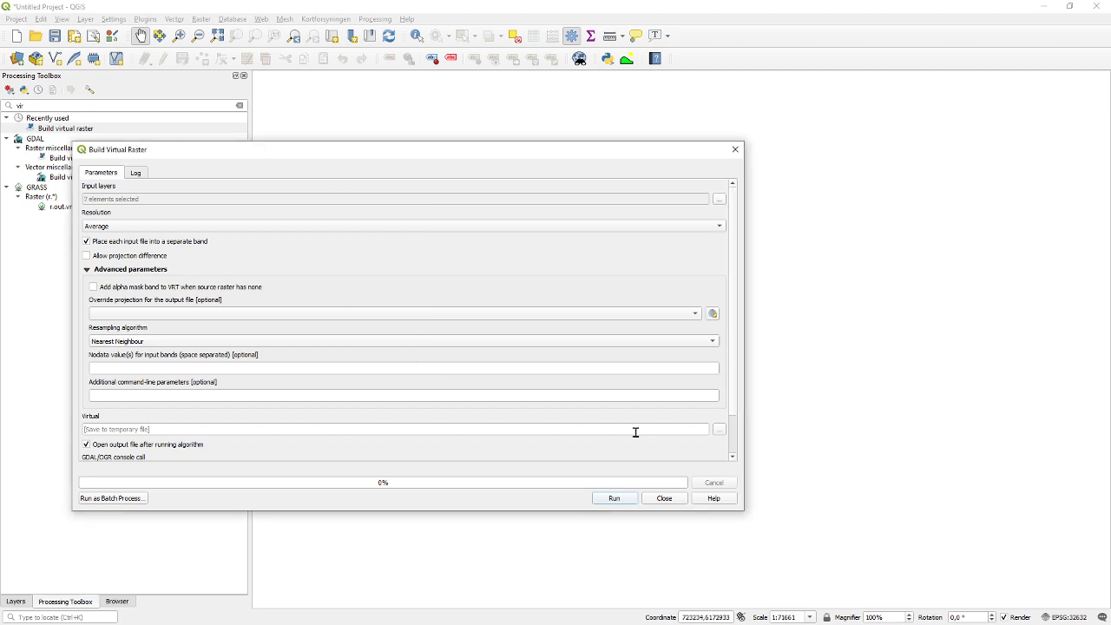
left_click(631, 503)
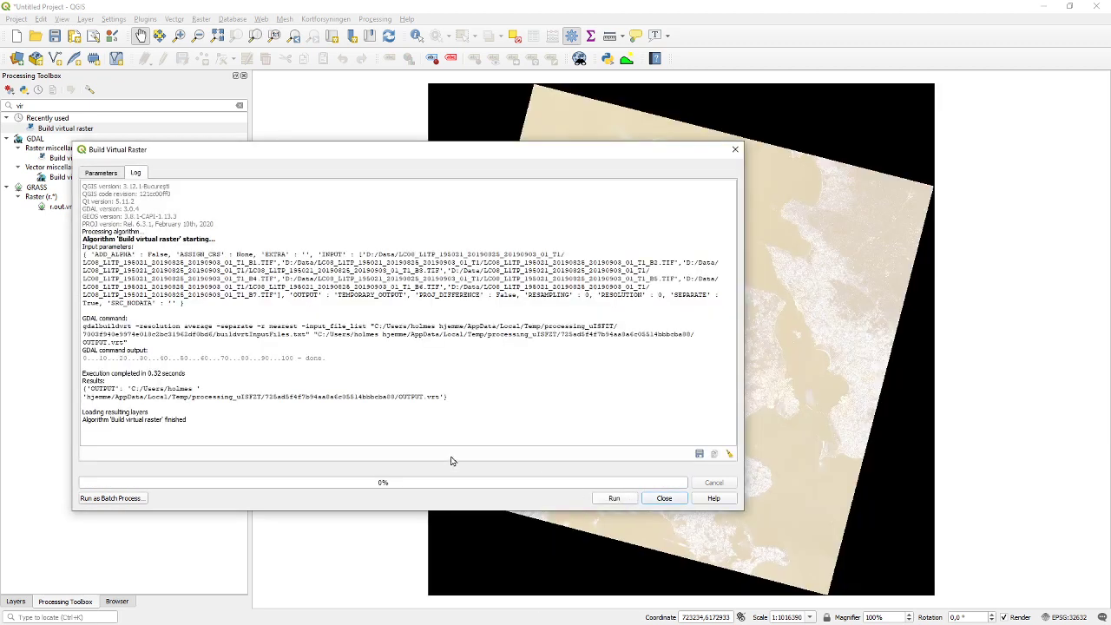
Close Build Virtual Raster and open the Virtual layer's Properties from the Layers panel.
left_click(735, 152)
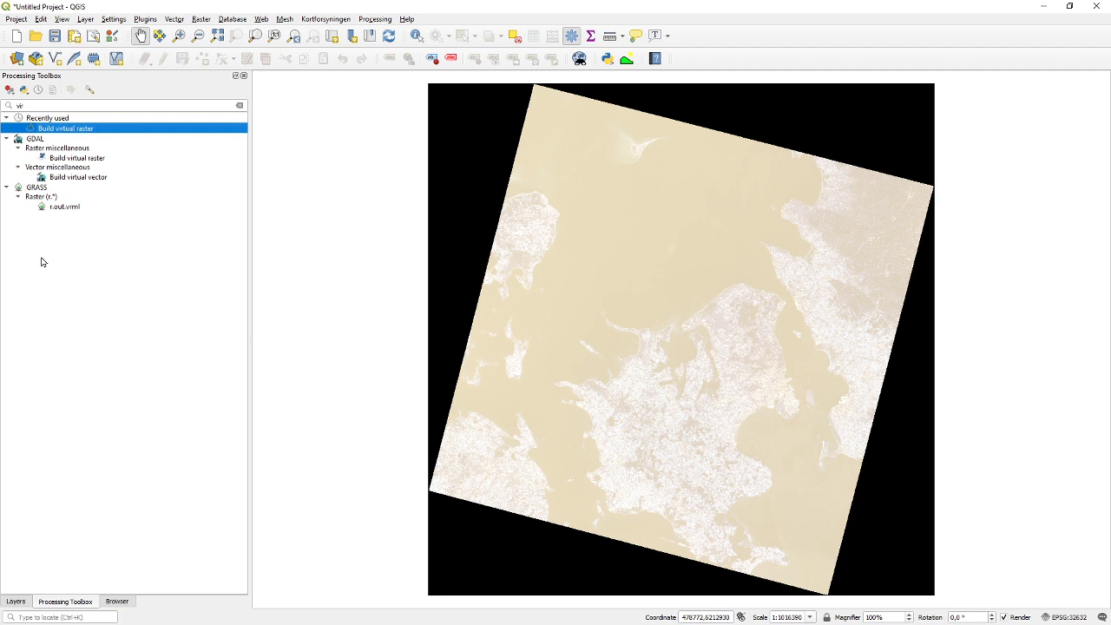
left_click(18, 602)
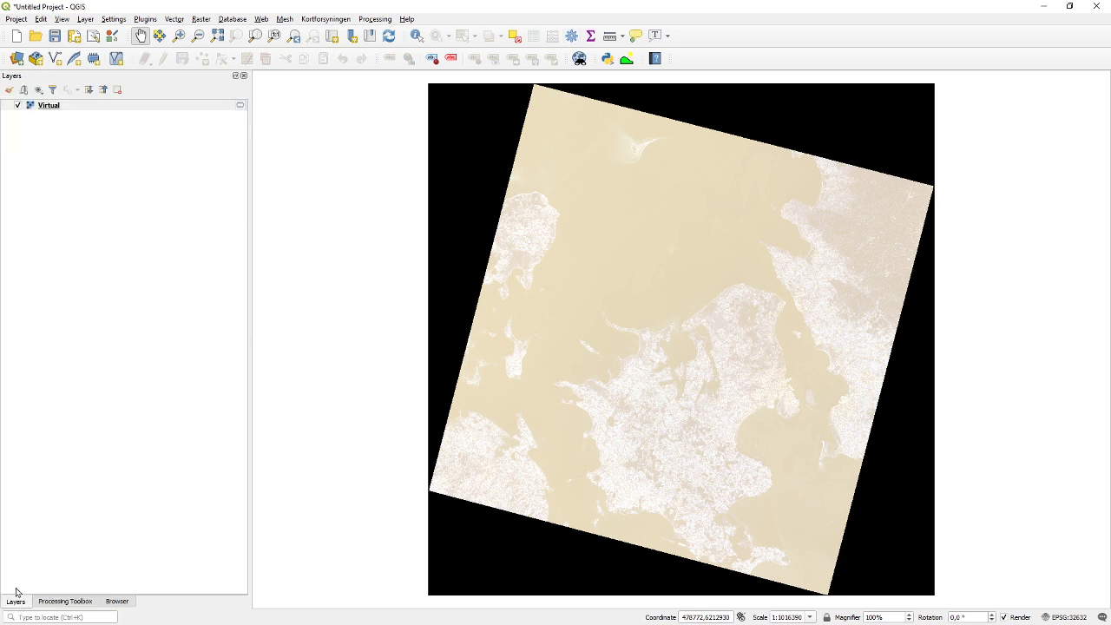
right_click(53, 111)
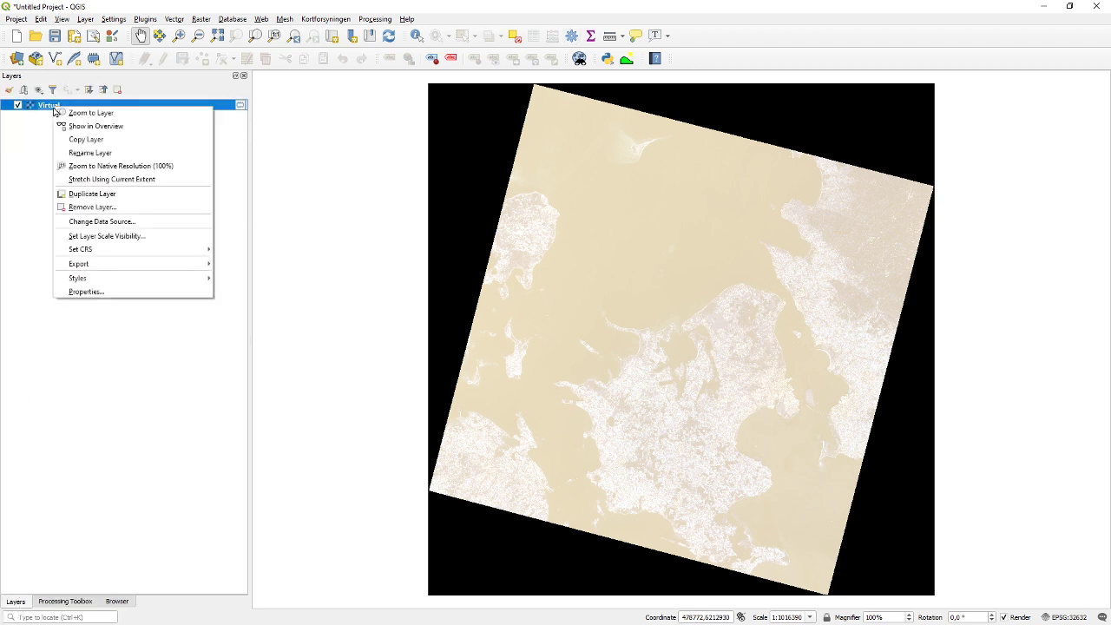
left_click(86, 292)
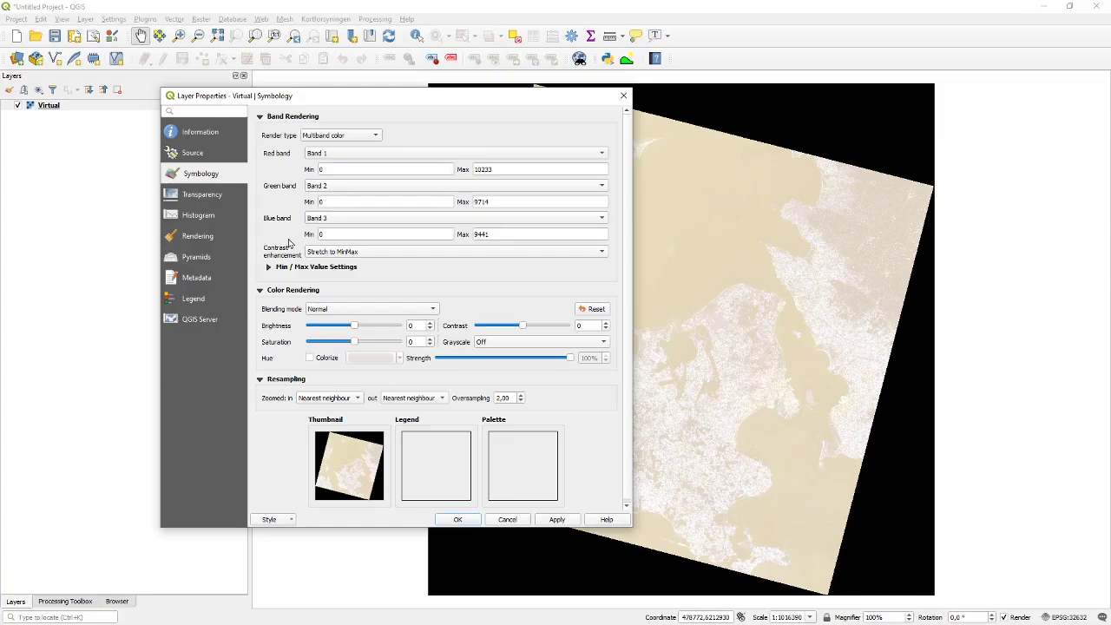
Assign Band 4 to red, Band 3 to green and Band 2 to blue.
left_click(341, 157)
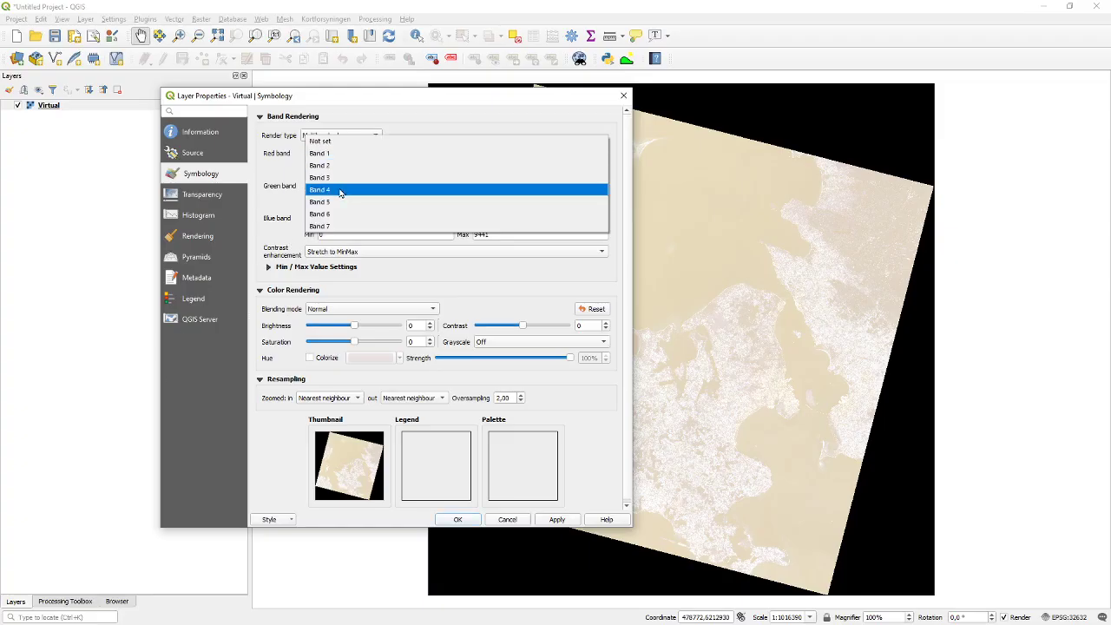
left_click(340, 190)
left_click(337, 191)
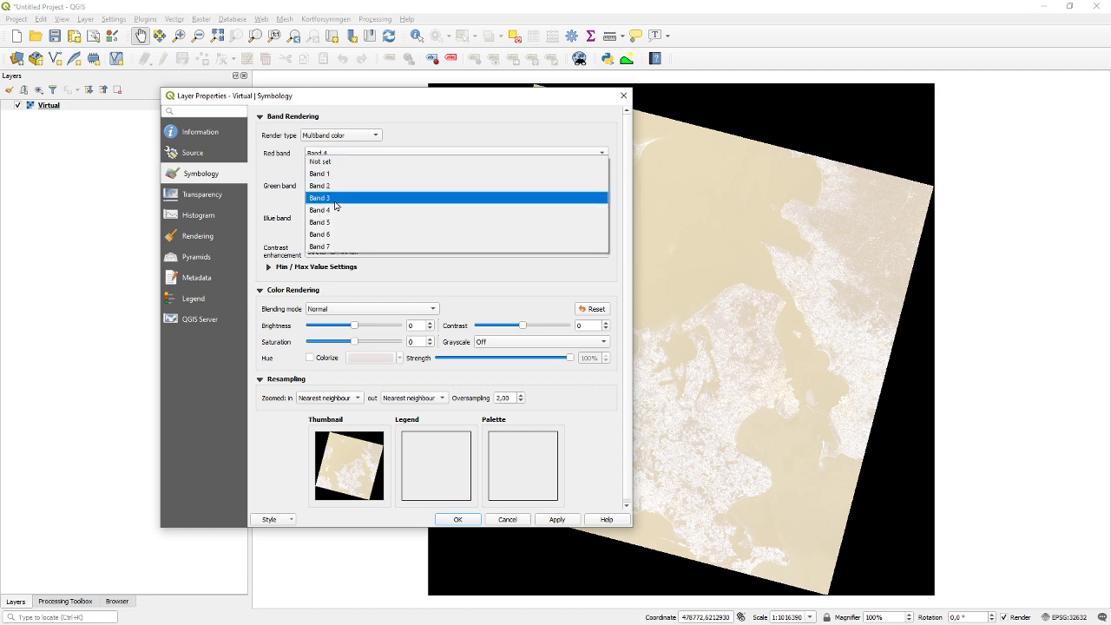
left_click(337, 200)
left_click(352, 221)
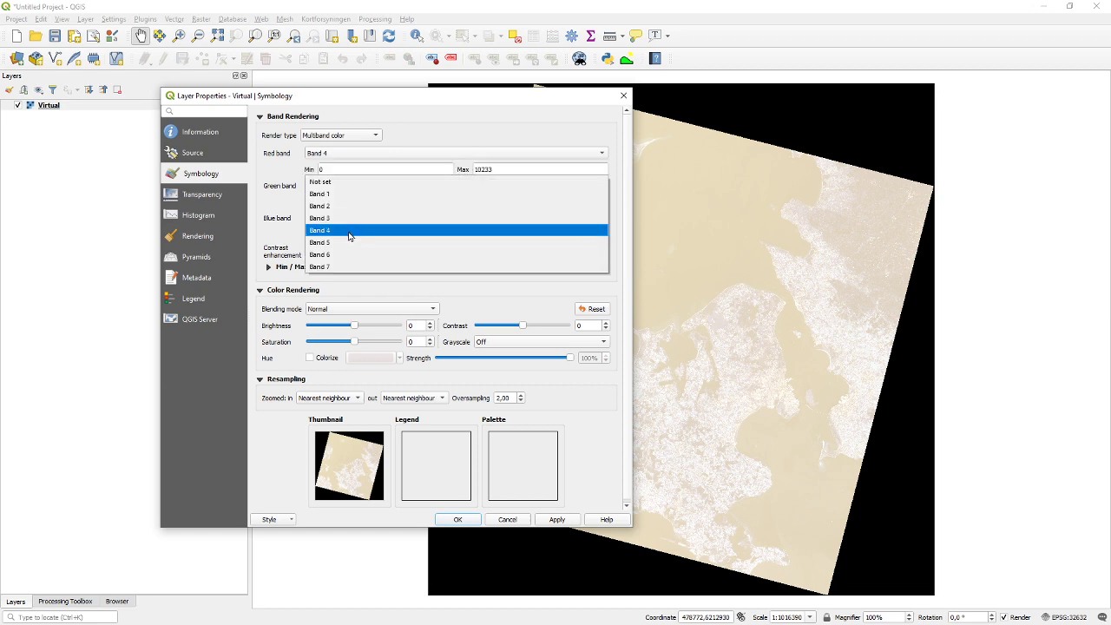
left_click(352, 216)
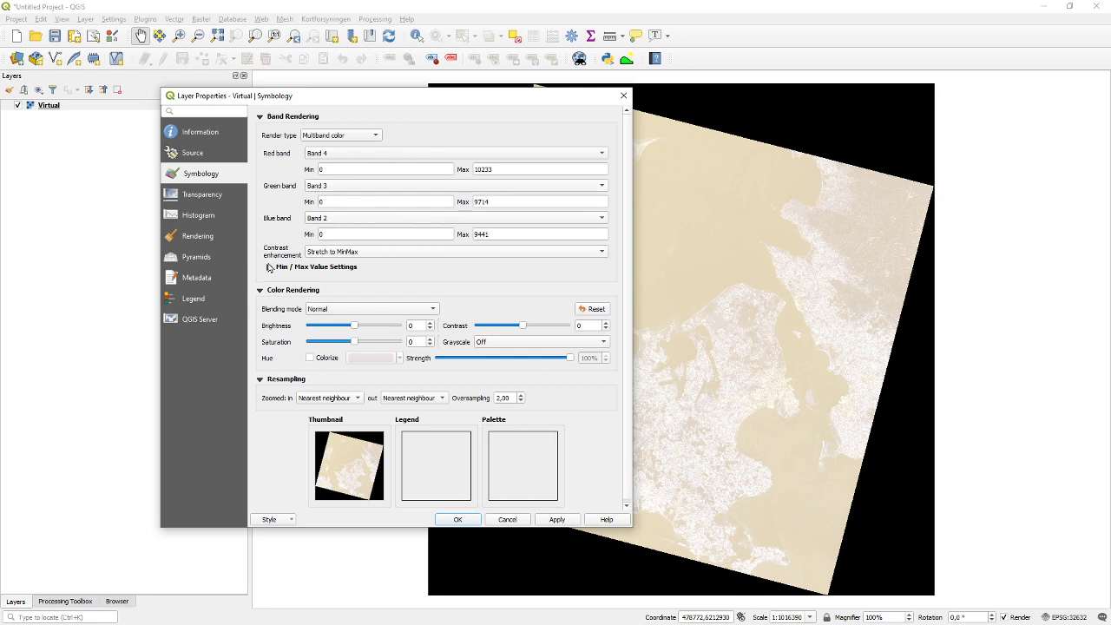
Stretch with a 1–99% cumulative count cut over the updated canvas extent and apply with OK.
left_click(269, 266)
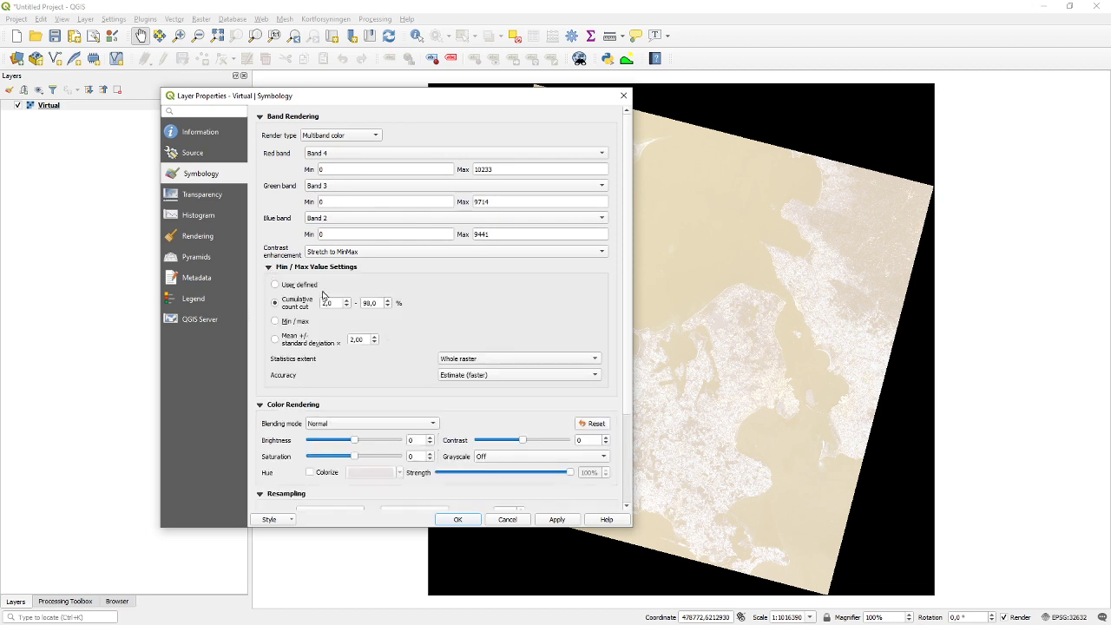
left_click(346, 305)
key("Tab")
left_click(389, 304)
left_click(460, 361)
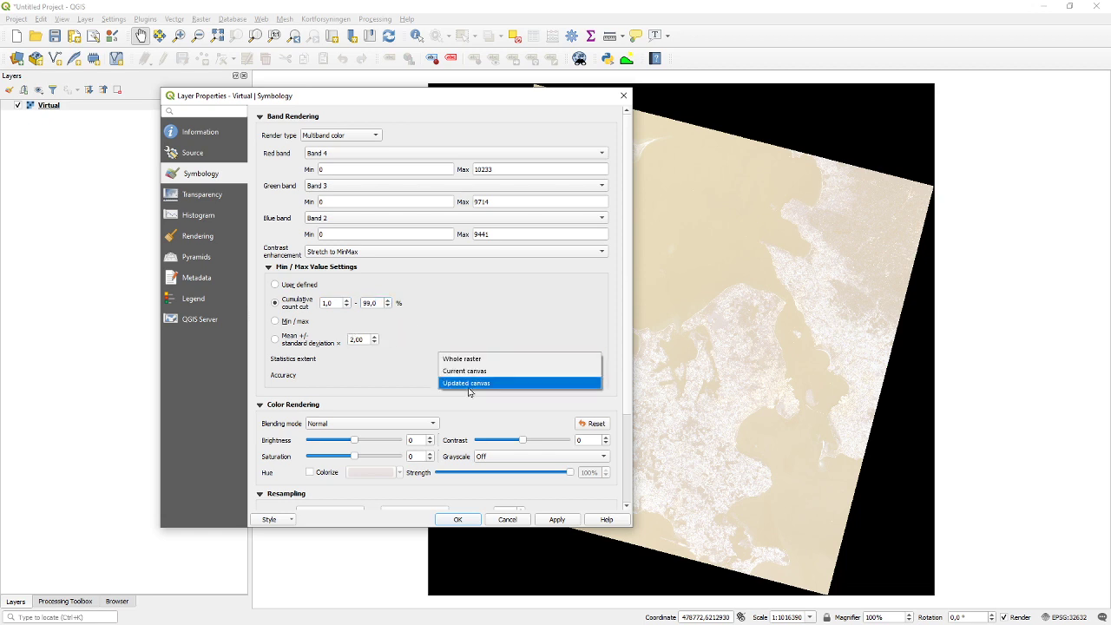
left_click(471, 394)
left_click(471, 360)
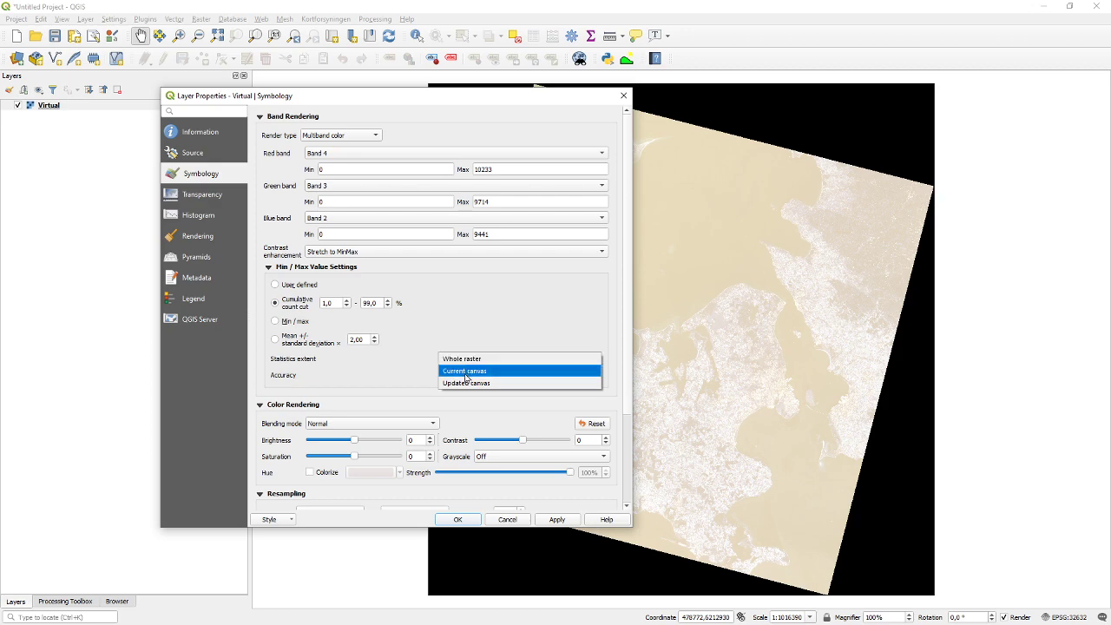
left_click(471, 384)
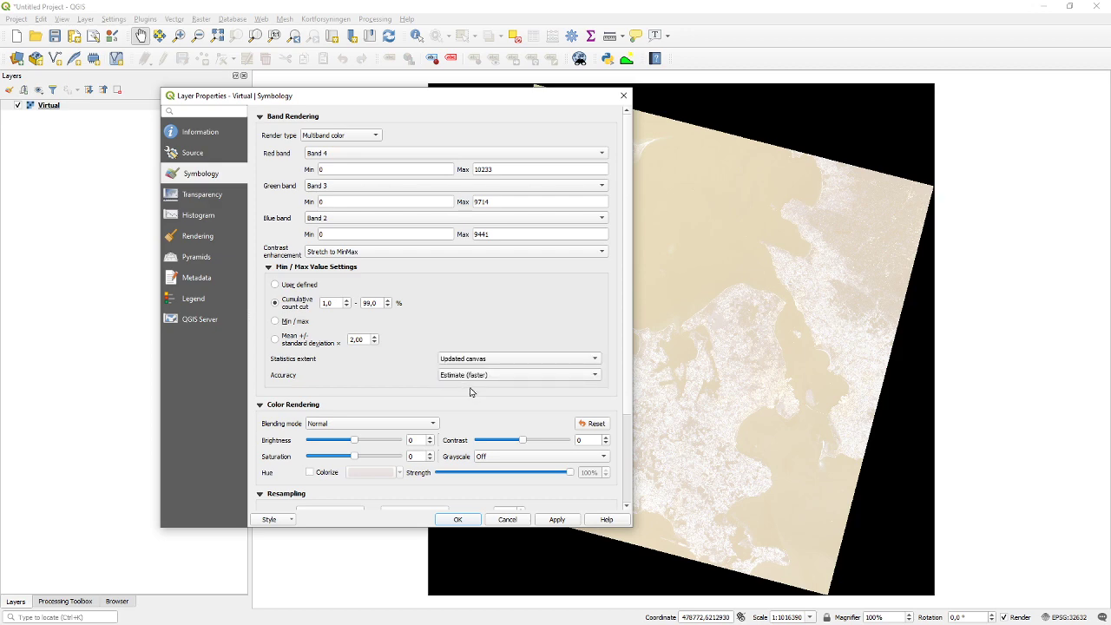
left_click(459, 521)
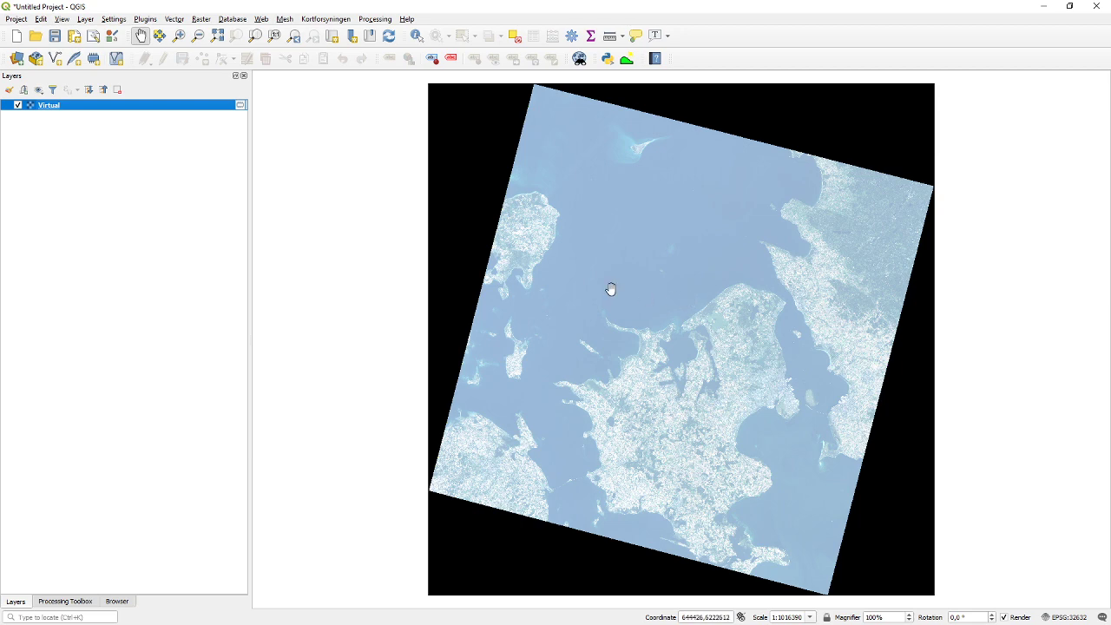
Zoom in with two rectangles onto the farmland to see fields, woods and villages.
left_click(179, 36)
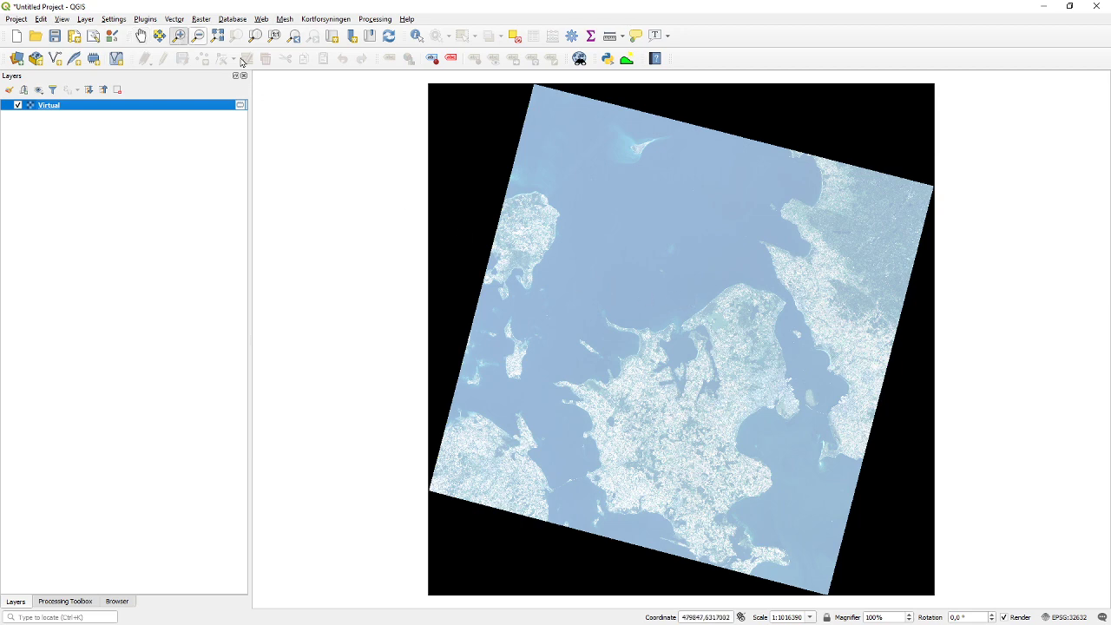
left_click_drag(685, 367, 764, 441)
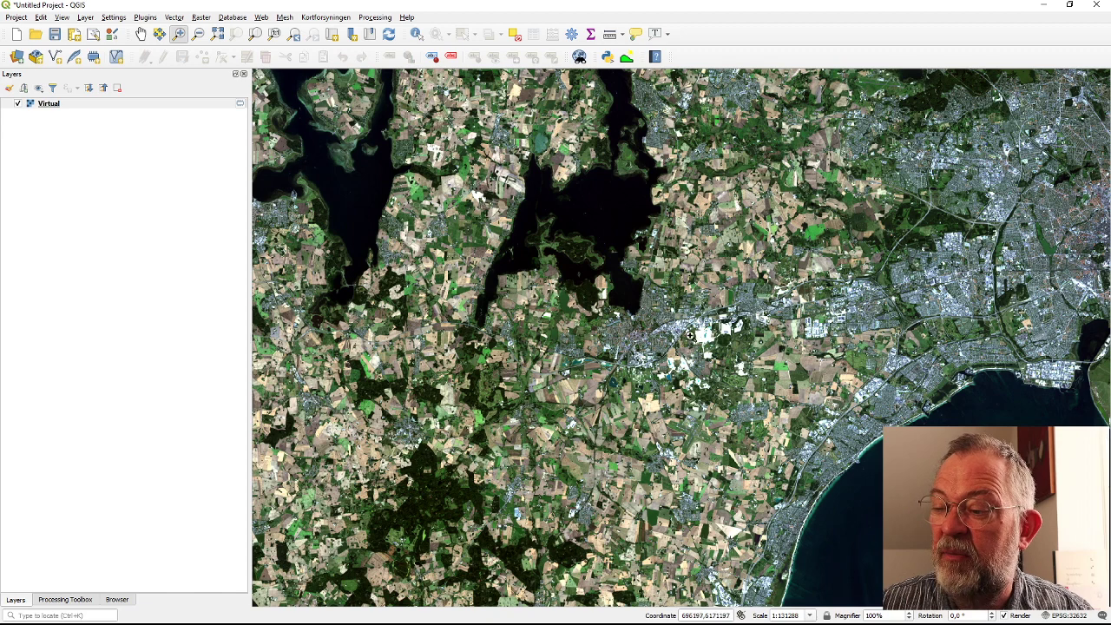
left_click_drag(664, 165, 781, 284)
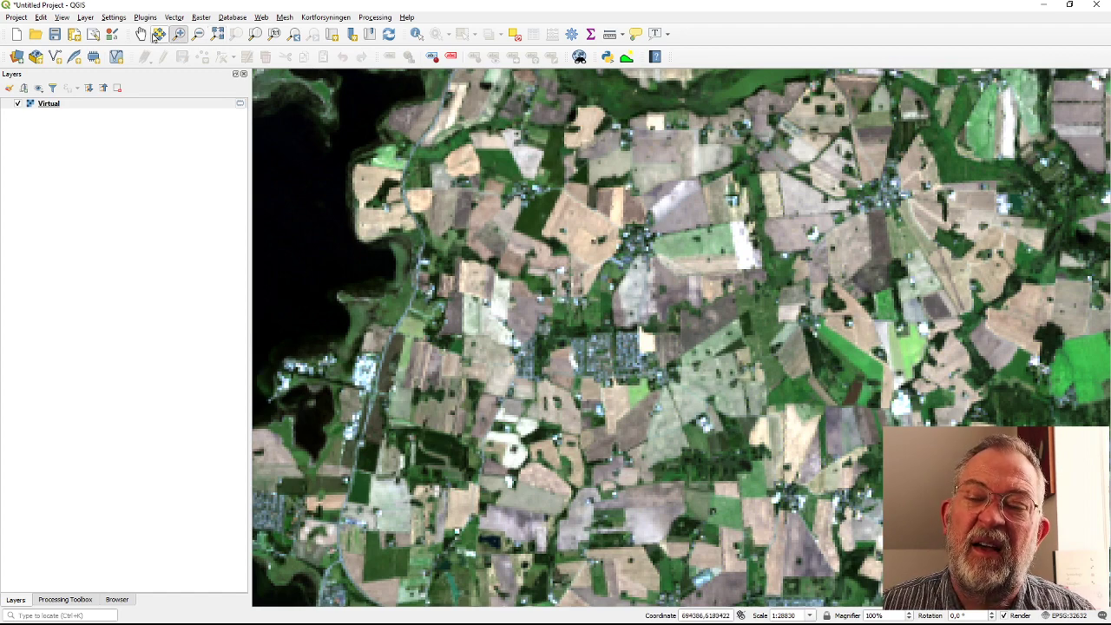
Zoom out to a wider view of lakes and fields, then pan up-left toward the bay.
left_click(198, 35)
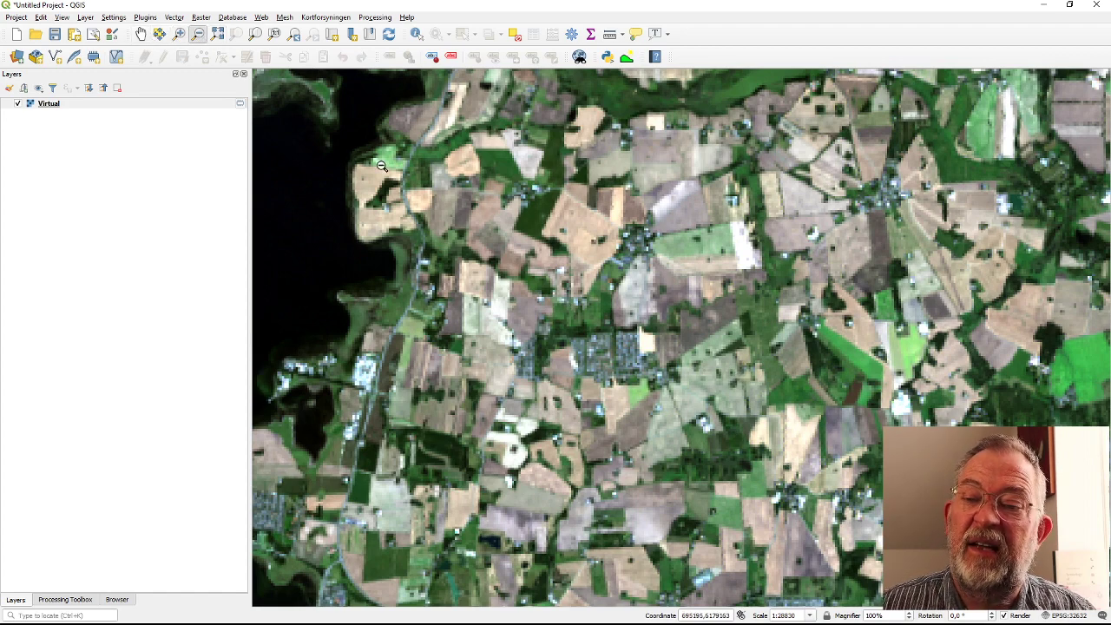
left_click(549, 276)
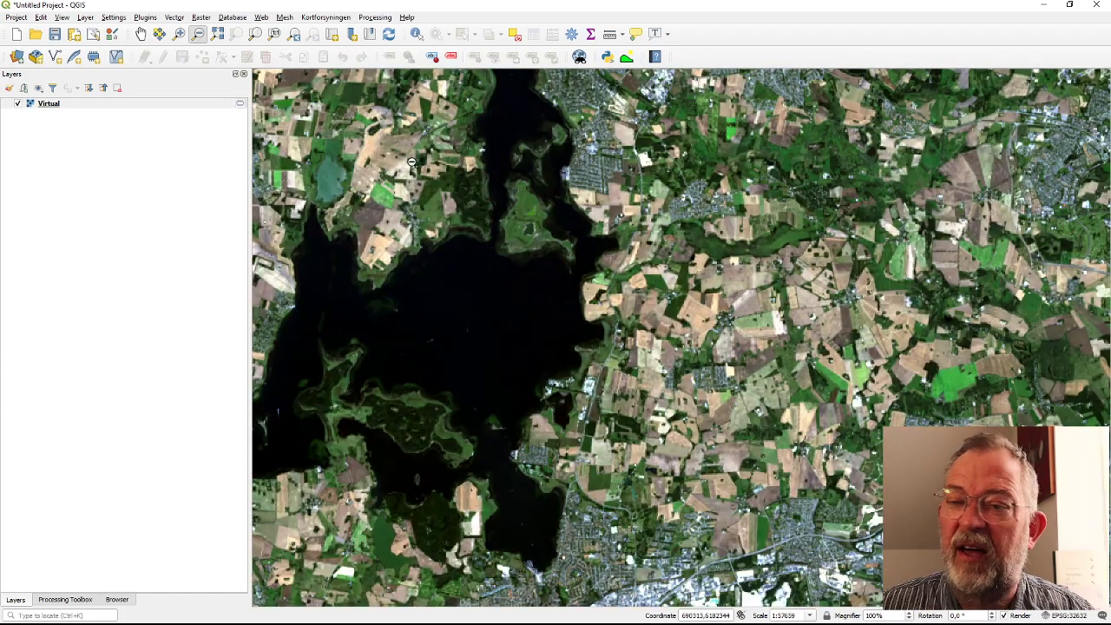
left_click(141, 34)
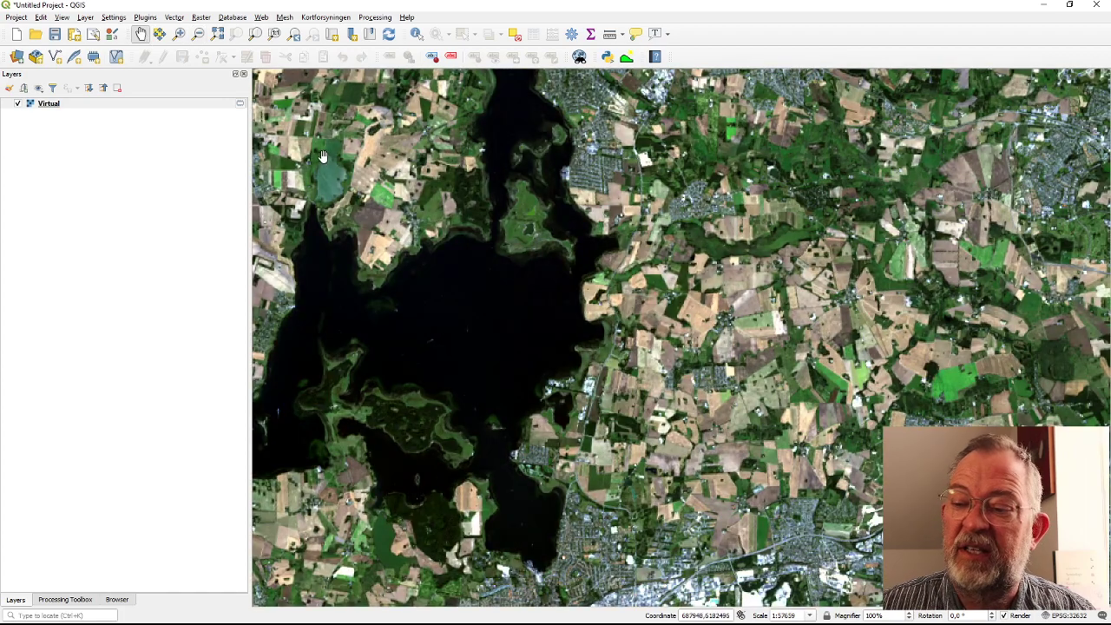
left_click_drag(657, 322, 390, 183)
left_click_drag(781, 391, 384, 153)
left_click_drag(1089, 337, 960, 154)
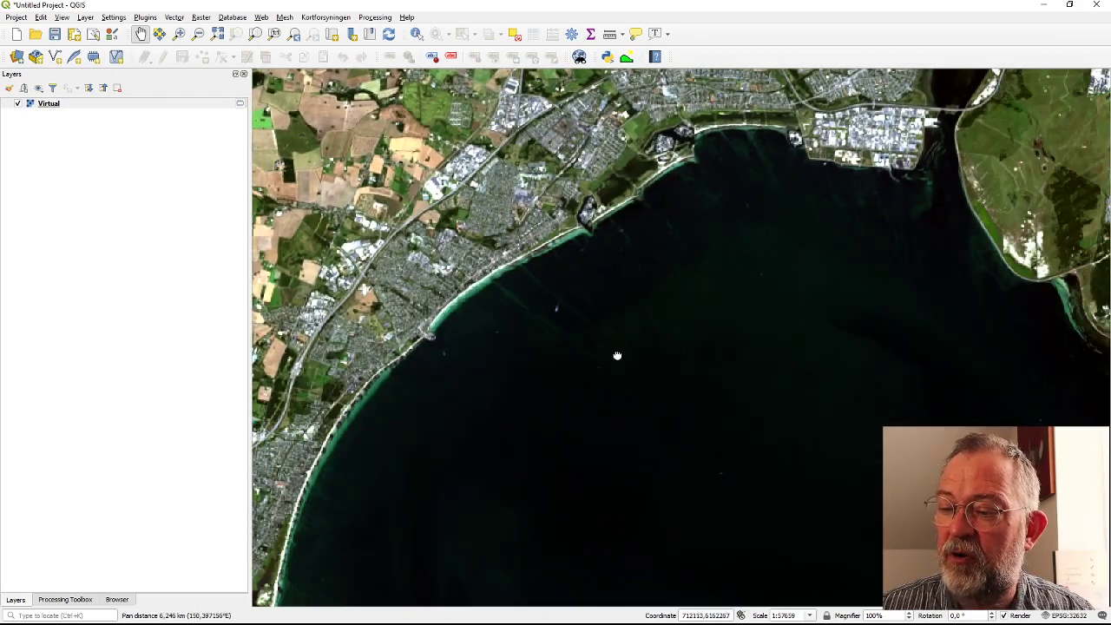
left_click_drag(615, 355, 550, 160)
left_click_drag(617, 265, 591, 170)
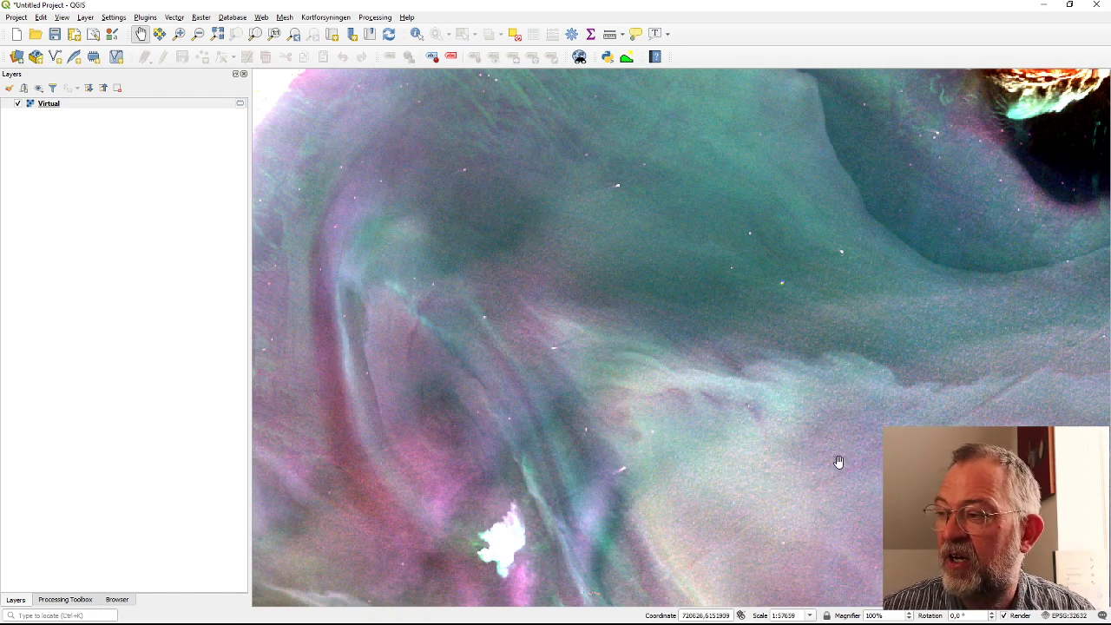
Pan across the bay's open water, then back onto the inland farmland and suburbs.
left_click_drag(935, 394, 778, 352)
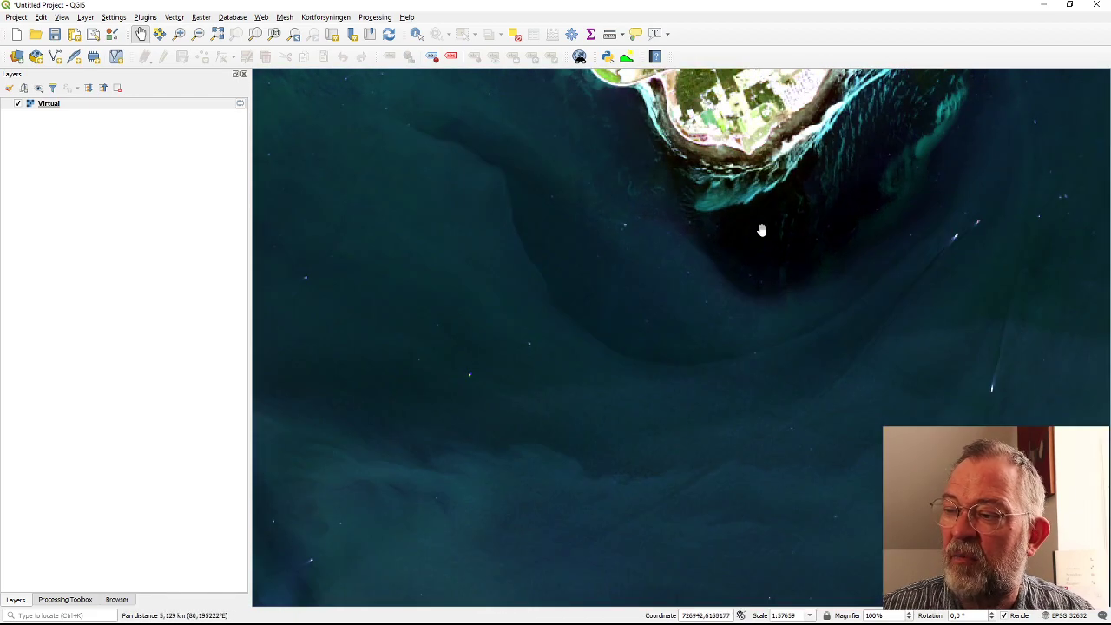
left_click_drag(860, 243, 687, 181)
left_click_drag(884, 236, 738, 191)
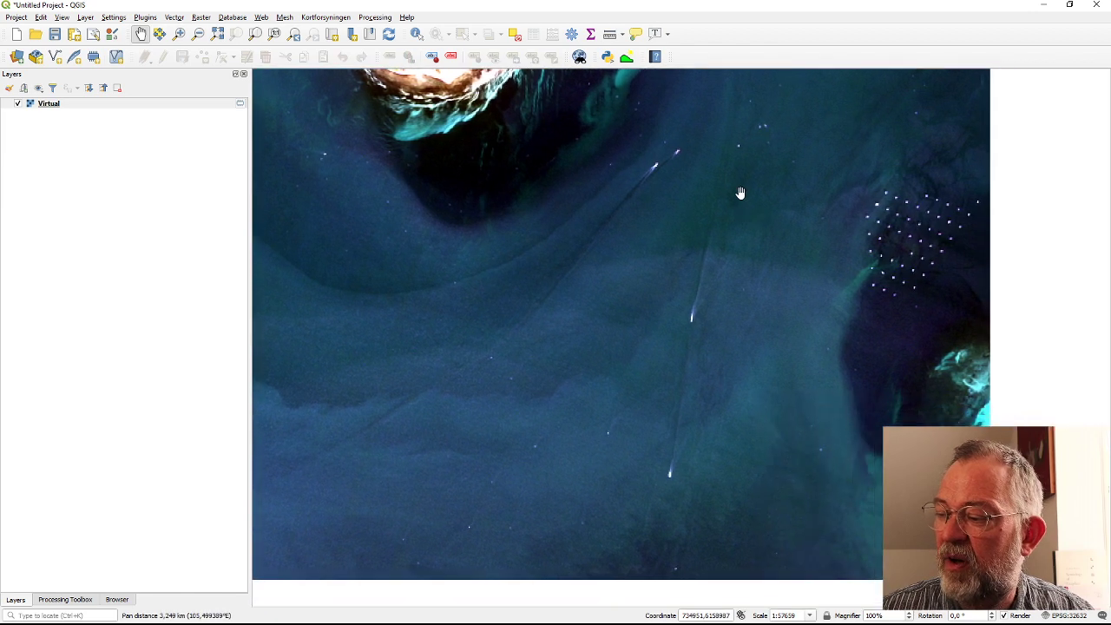
left_click_drag(894, 323, 960, 309)
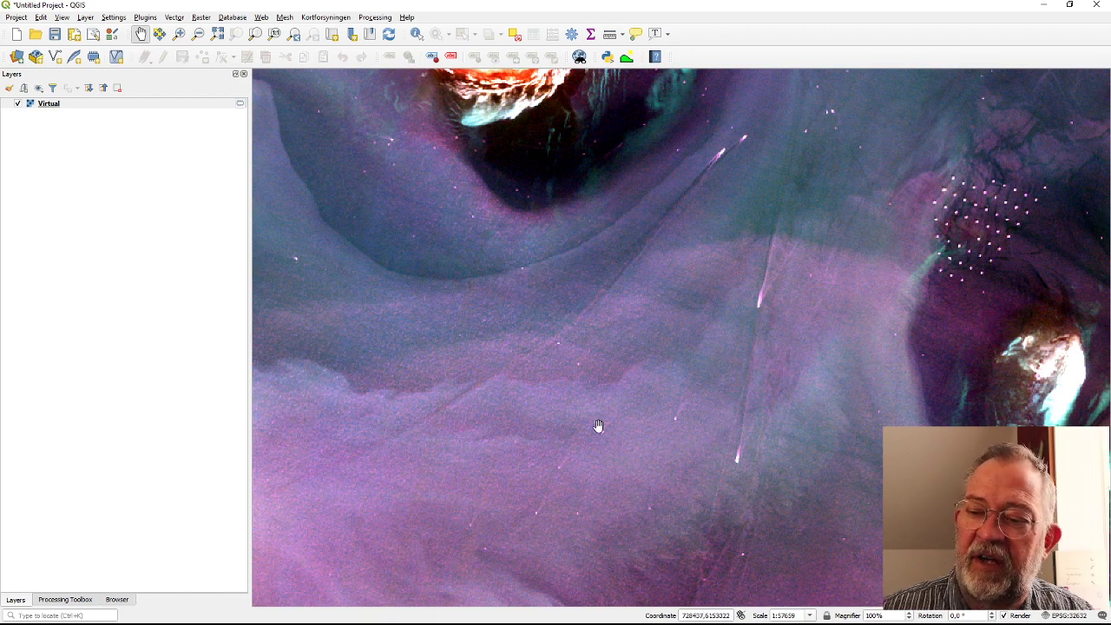
left_click_drag(379, 292, 839, 509)
left_click_drag(495, 270, 738, 459)
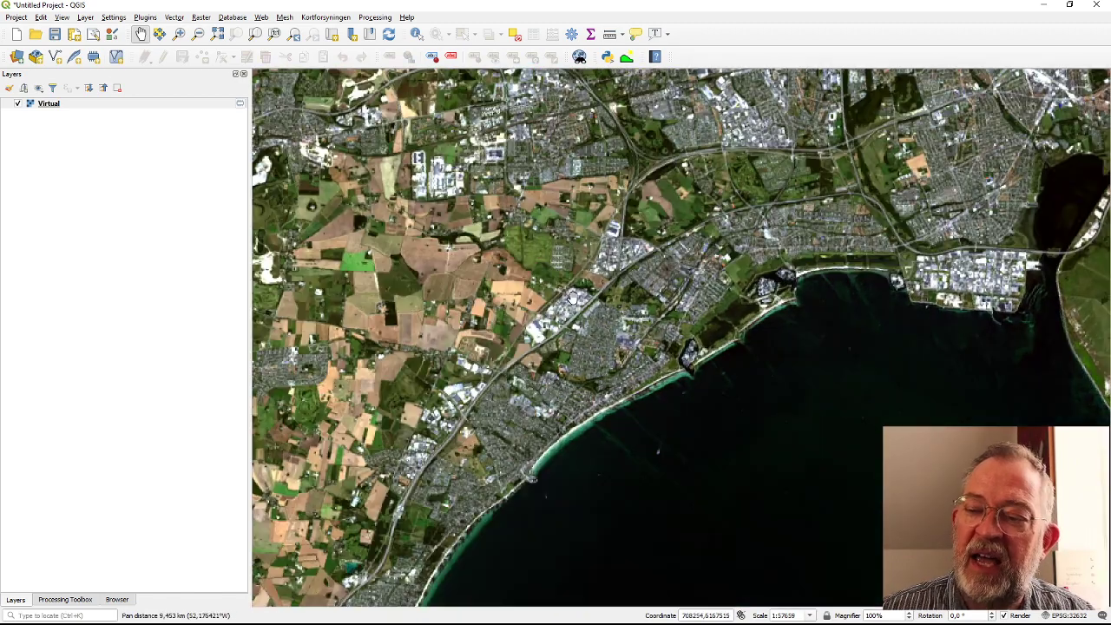
left_click_drag(501, 266, 712, 403)
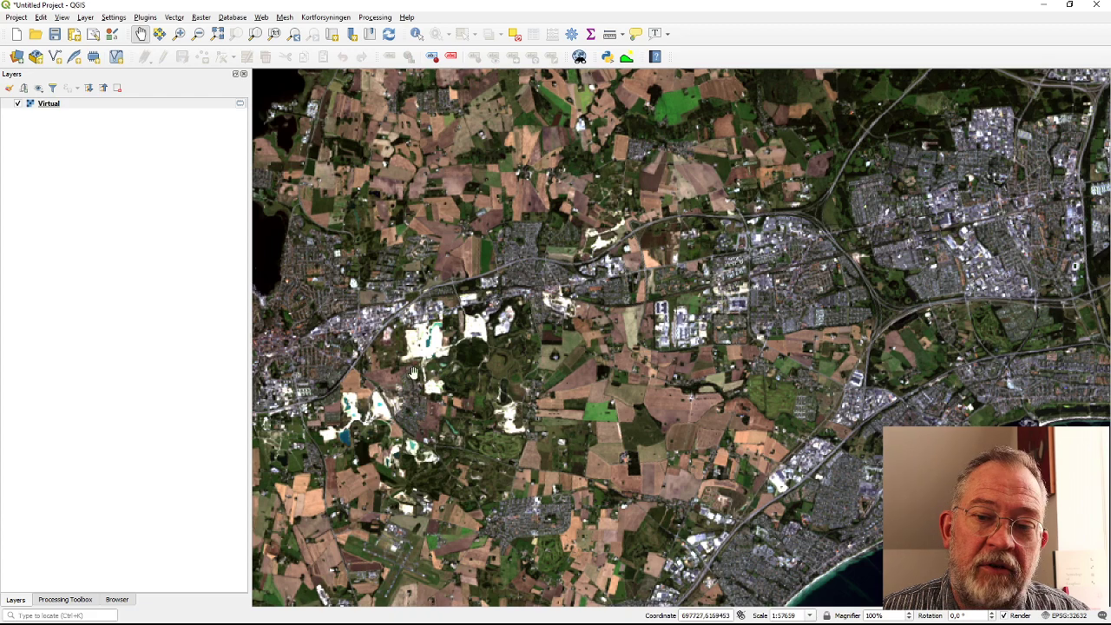
In the Virtual layer's Symbology, assign Bands 5, 4, 3 to red, green, blue and confirm.
right_click(106, 103)
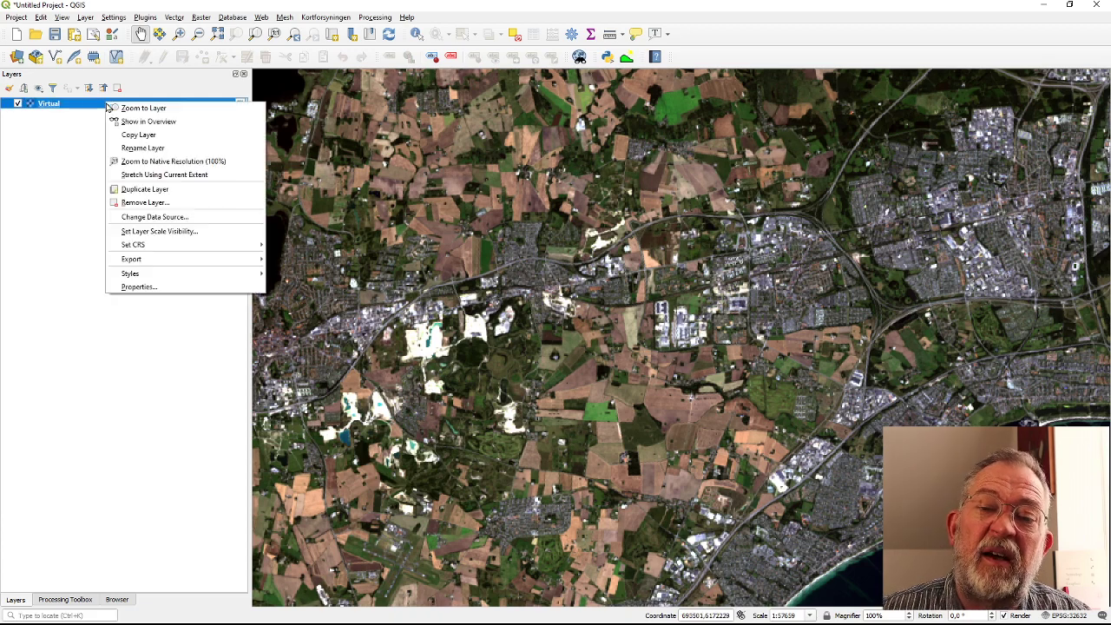
left_click(149, 288)
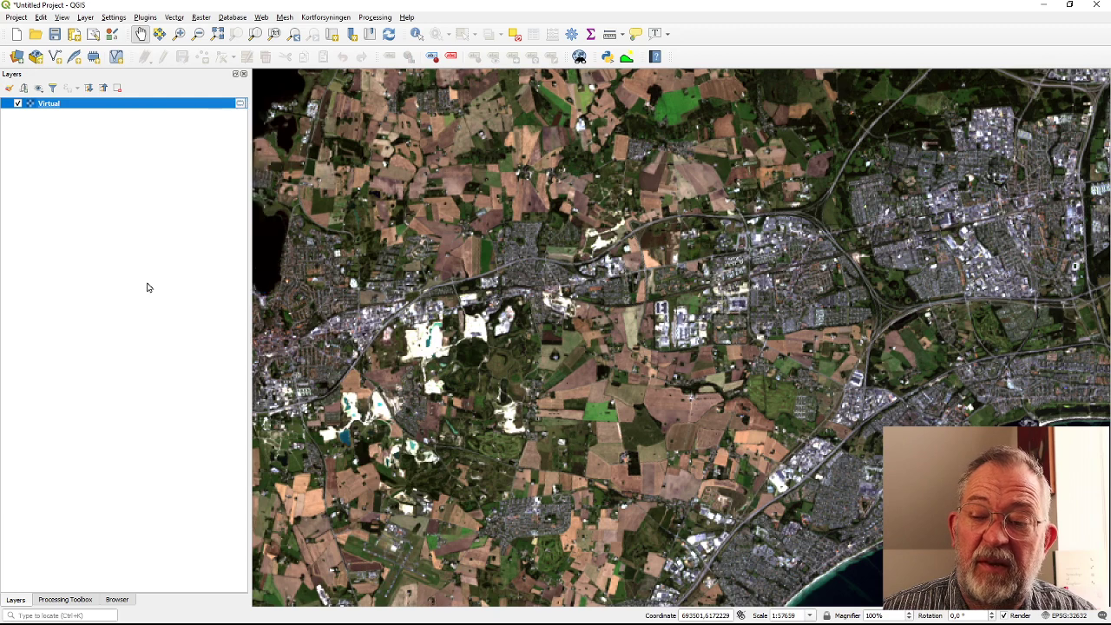
left_click(354, 152)
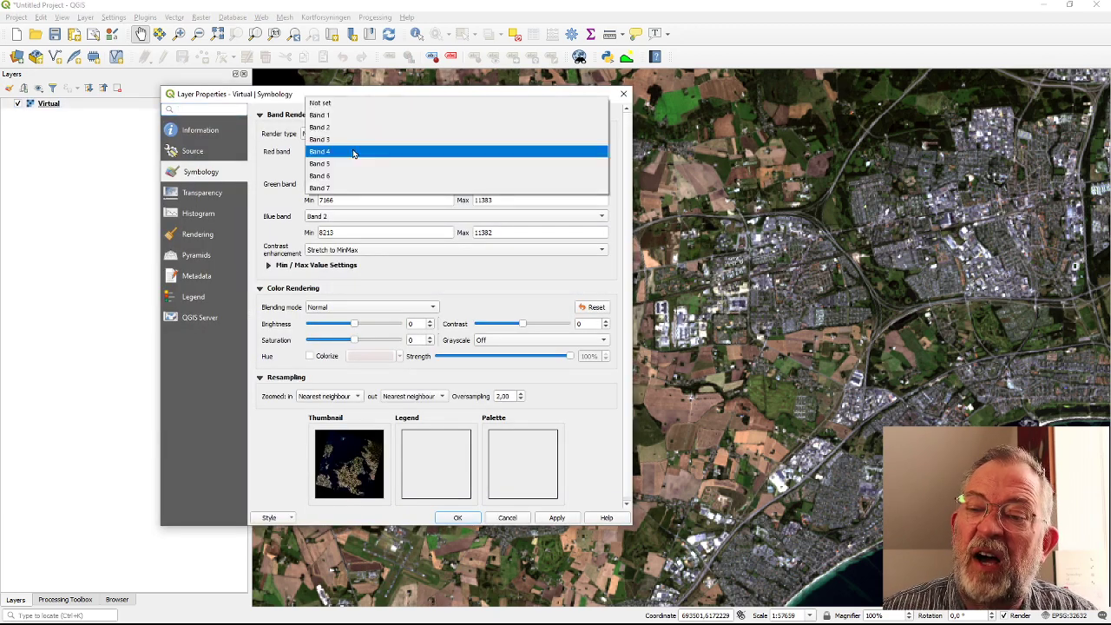
left_click(353, 154)
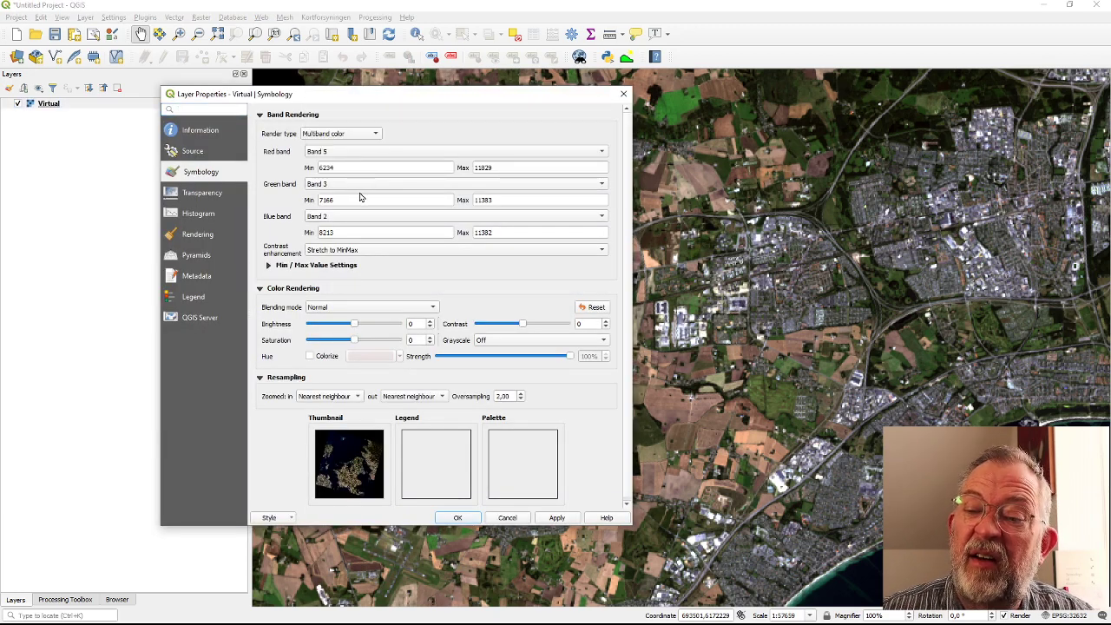
left_click(360, 185)
left_click(357, 196)
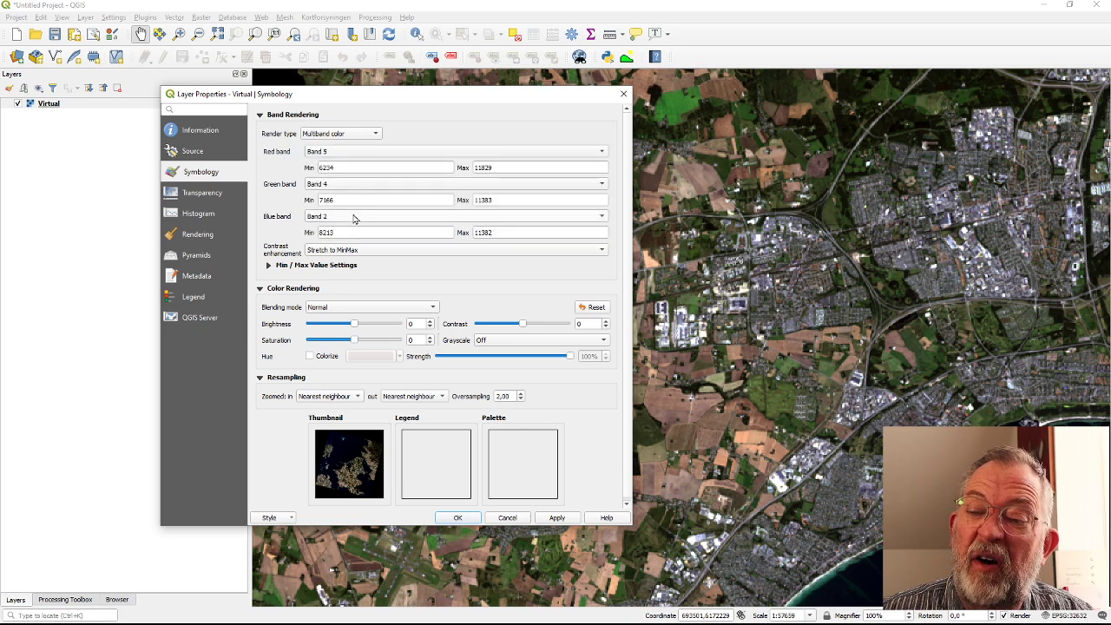
left_click(353, 217)
left_click(350, 229)
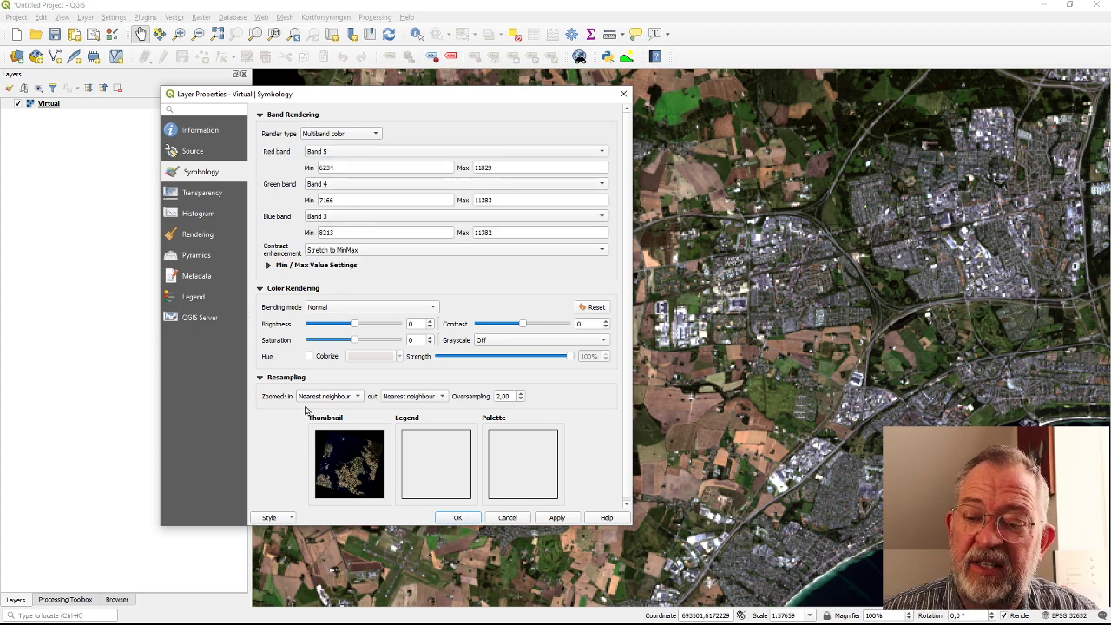
left_click(460, 519)
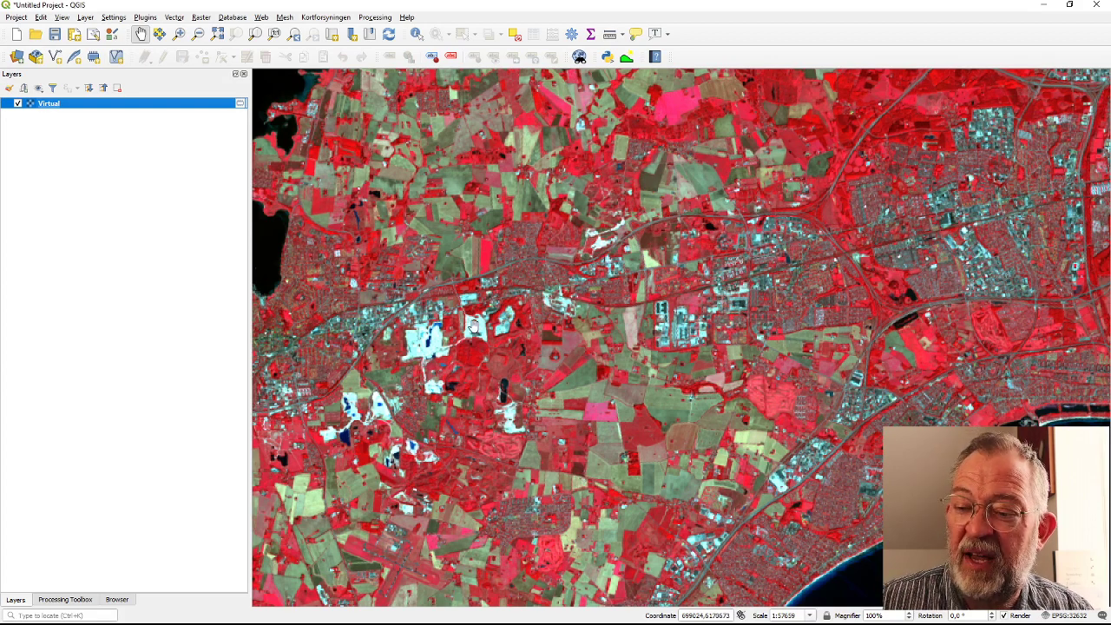
Pan toward central Copenhagen and the harbour, then zoom in near the lake to individual pixels.
left_click_drag(753, 209, 469, 278)
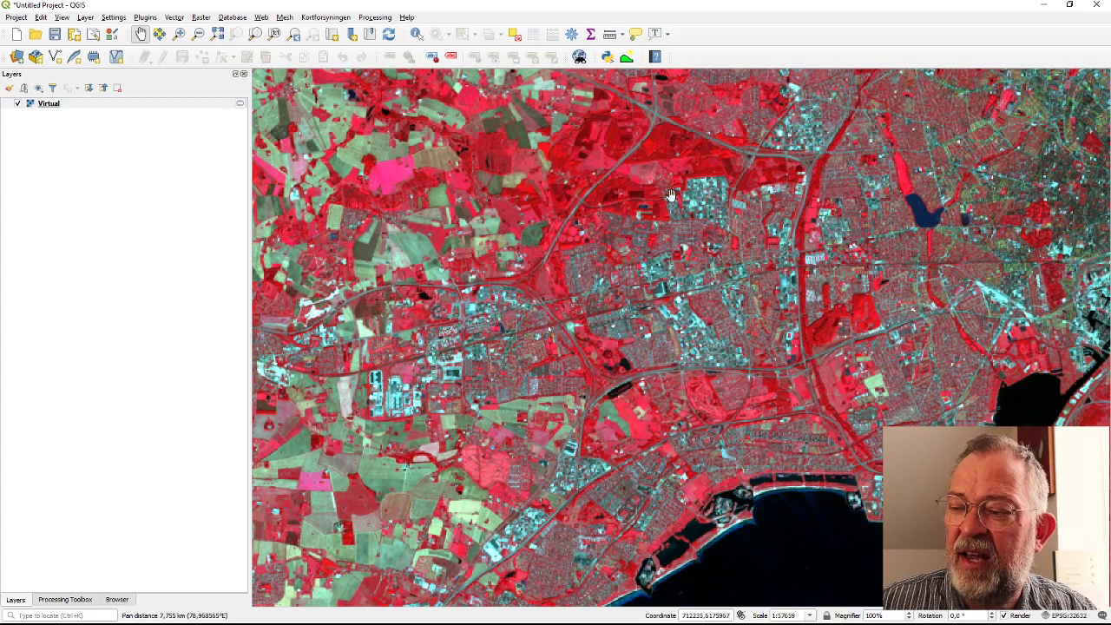
left_click_drag(929, 267, 555, 293)
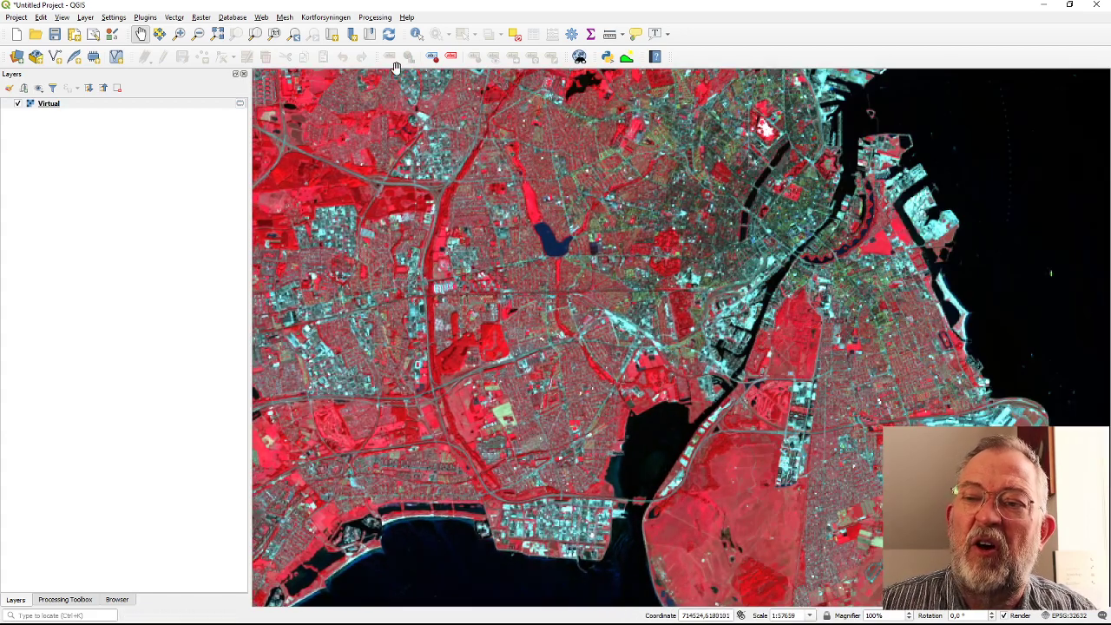
left_click(178, 34)
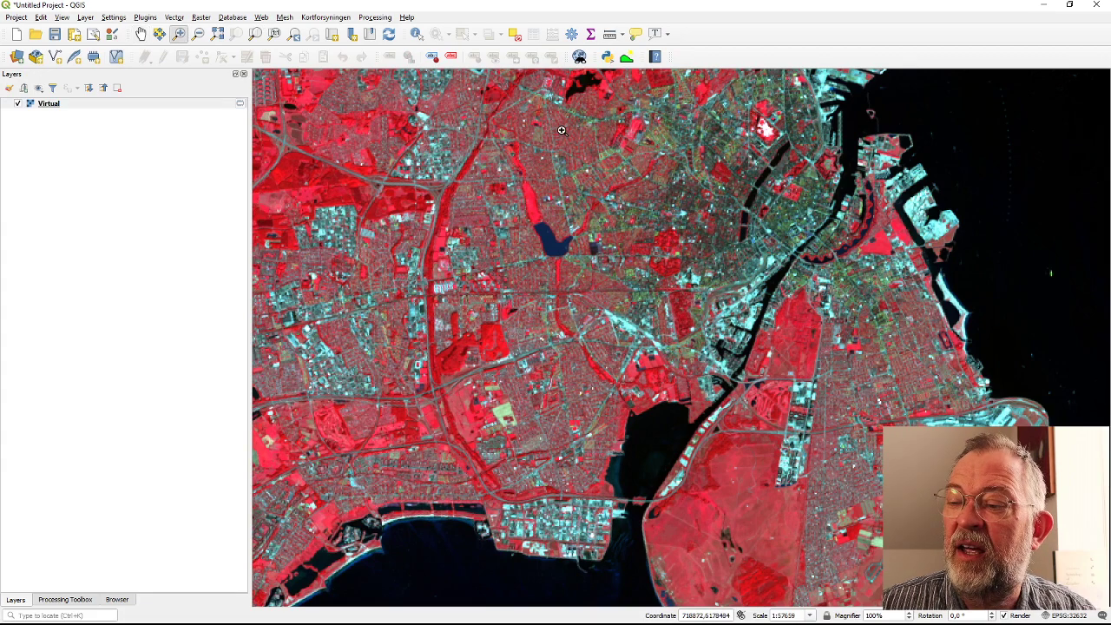
left_click_drag(554, 130, 756, 329)
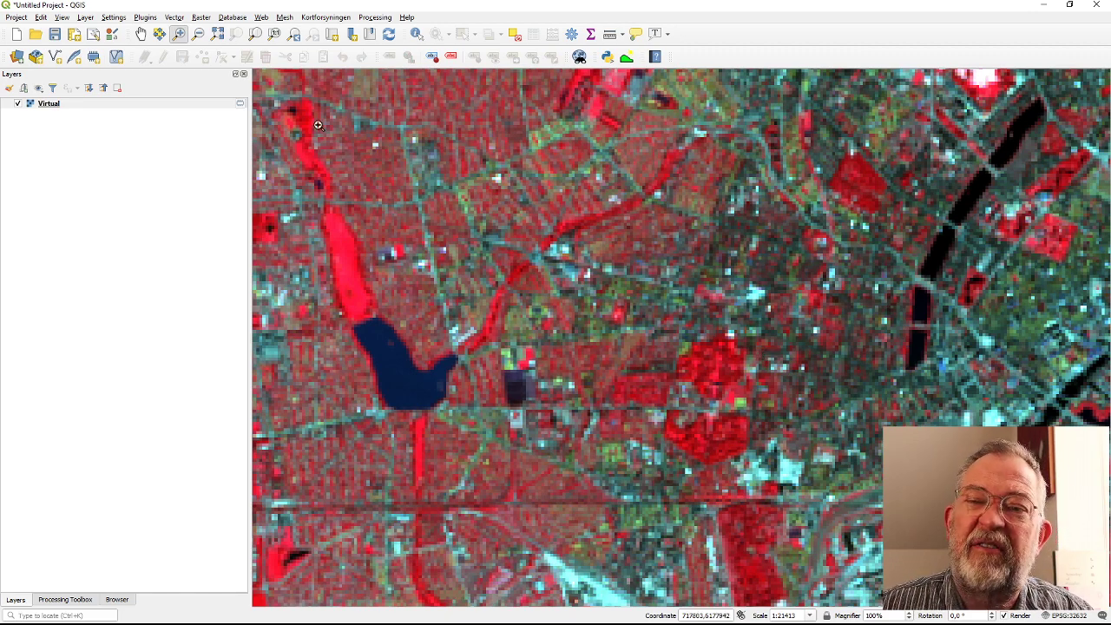
left_click(140, 35)
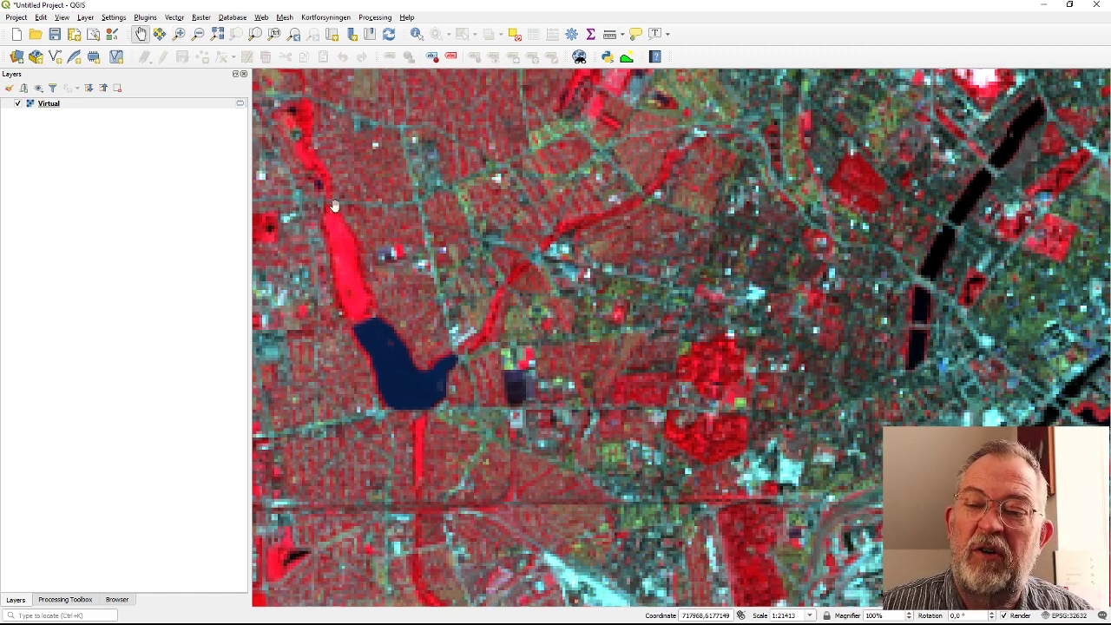
left_click(179, 34)
left_click_drag(332, 131, 473, 222)
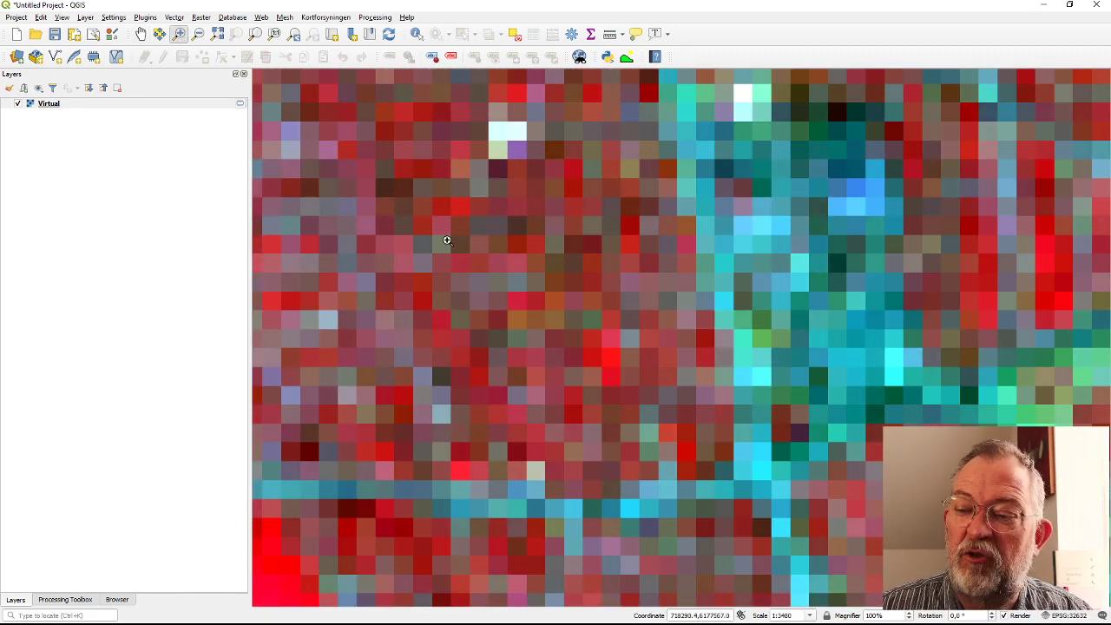
Zoom back out to a regional view of Copenhagen and pan to show the lakes north of the city.
left_click(198, 33)
left_click(406, 171)
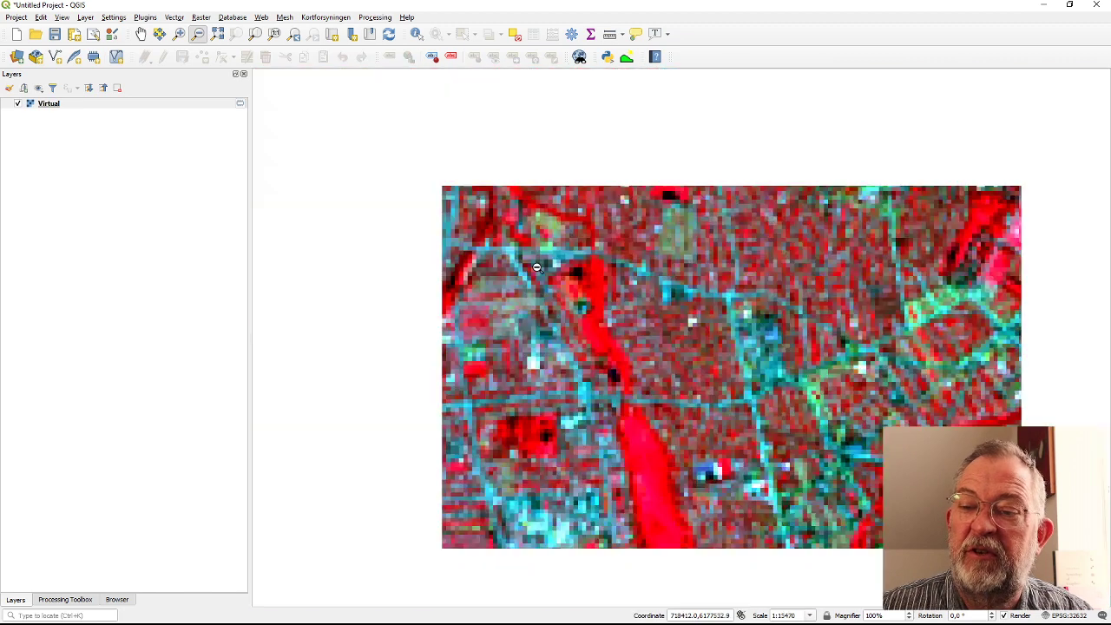
left_click(627, 362)
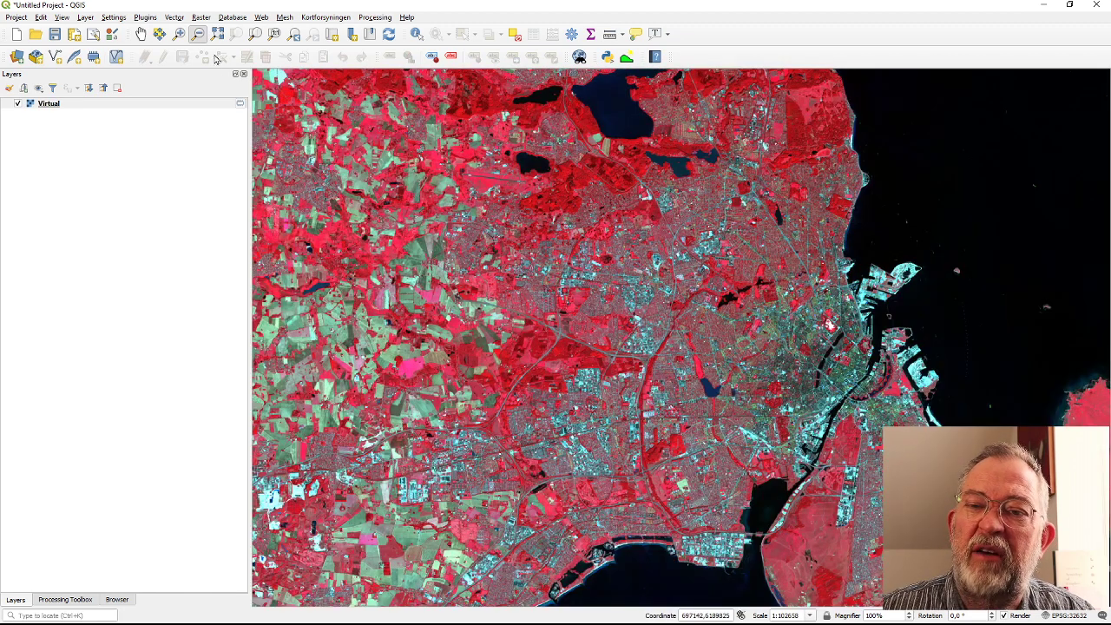
left_click(141, 33)
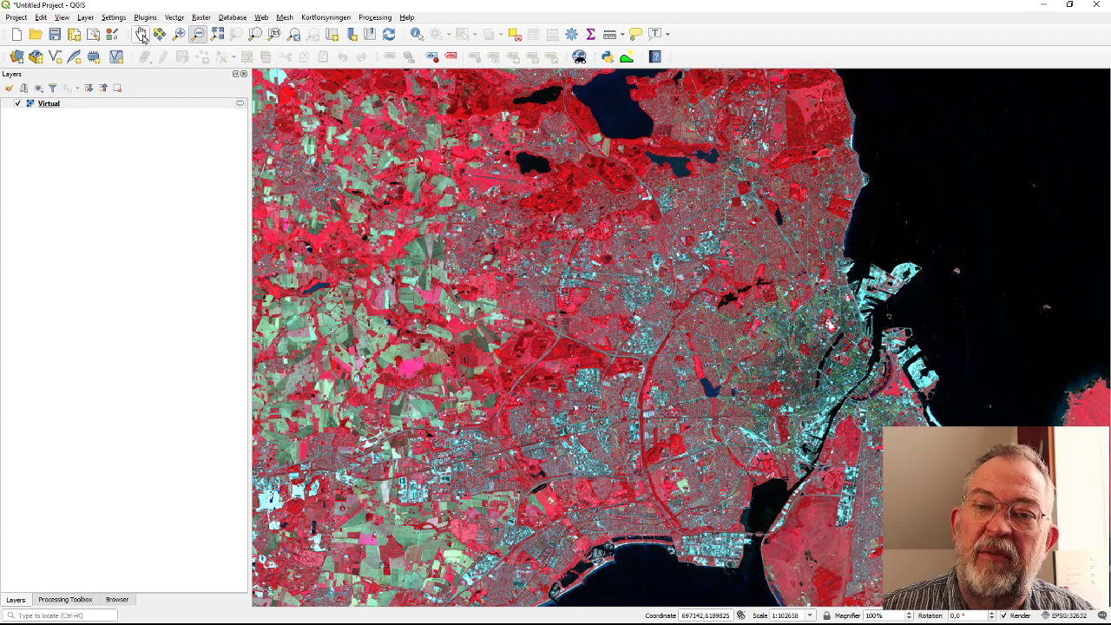
left_click_drag(573, 124, 483, 249)
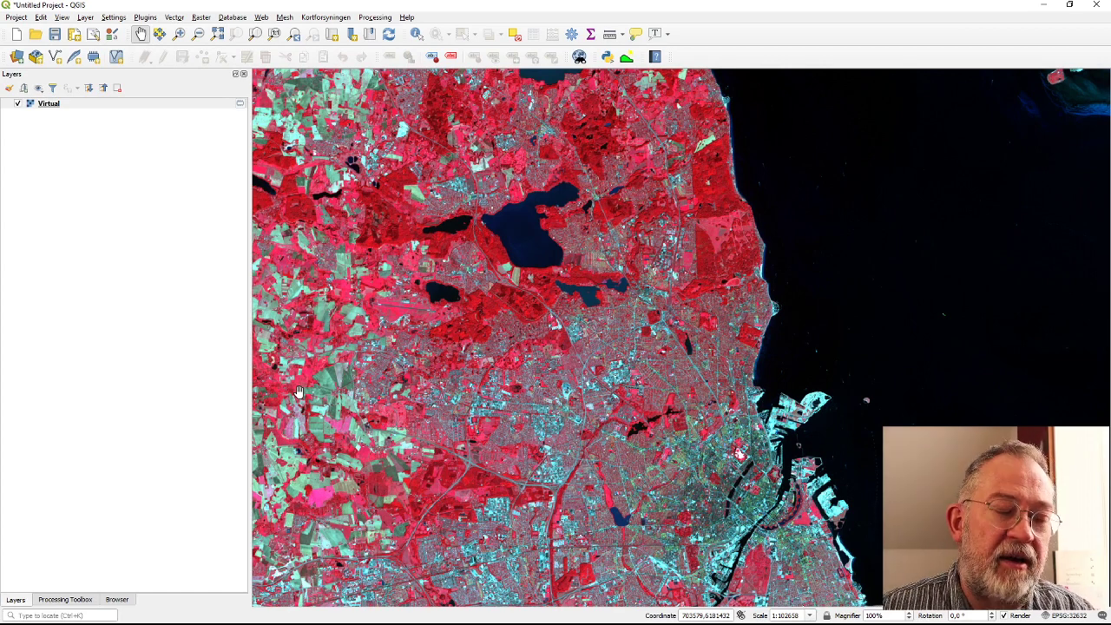
Bring back the Browser panel listing the Landsat scene's band TIFFs, BQA, ANG and MTL files under D:\Data.
key("ctrl+2")
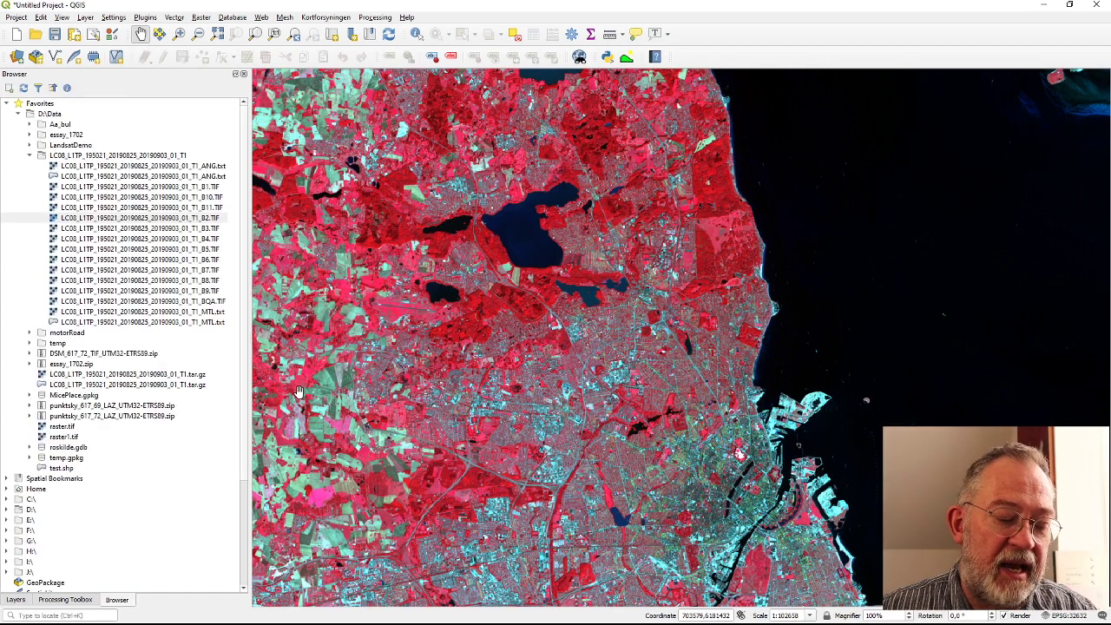